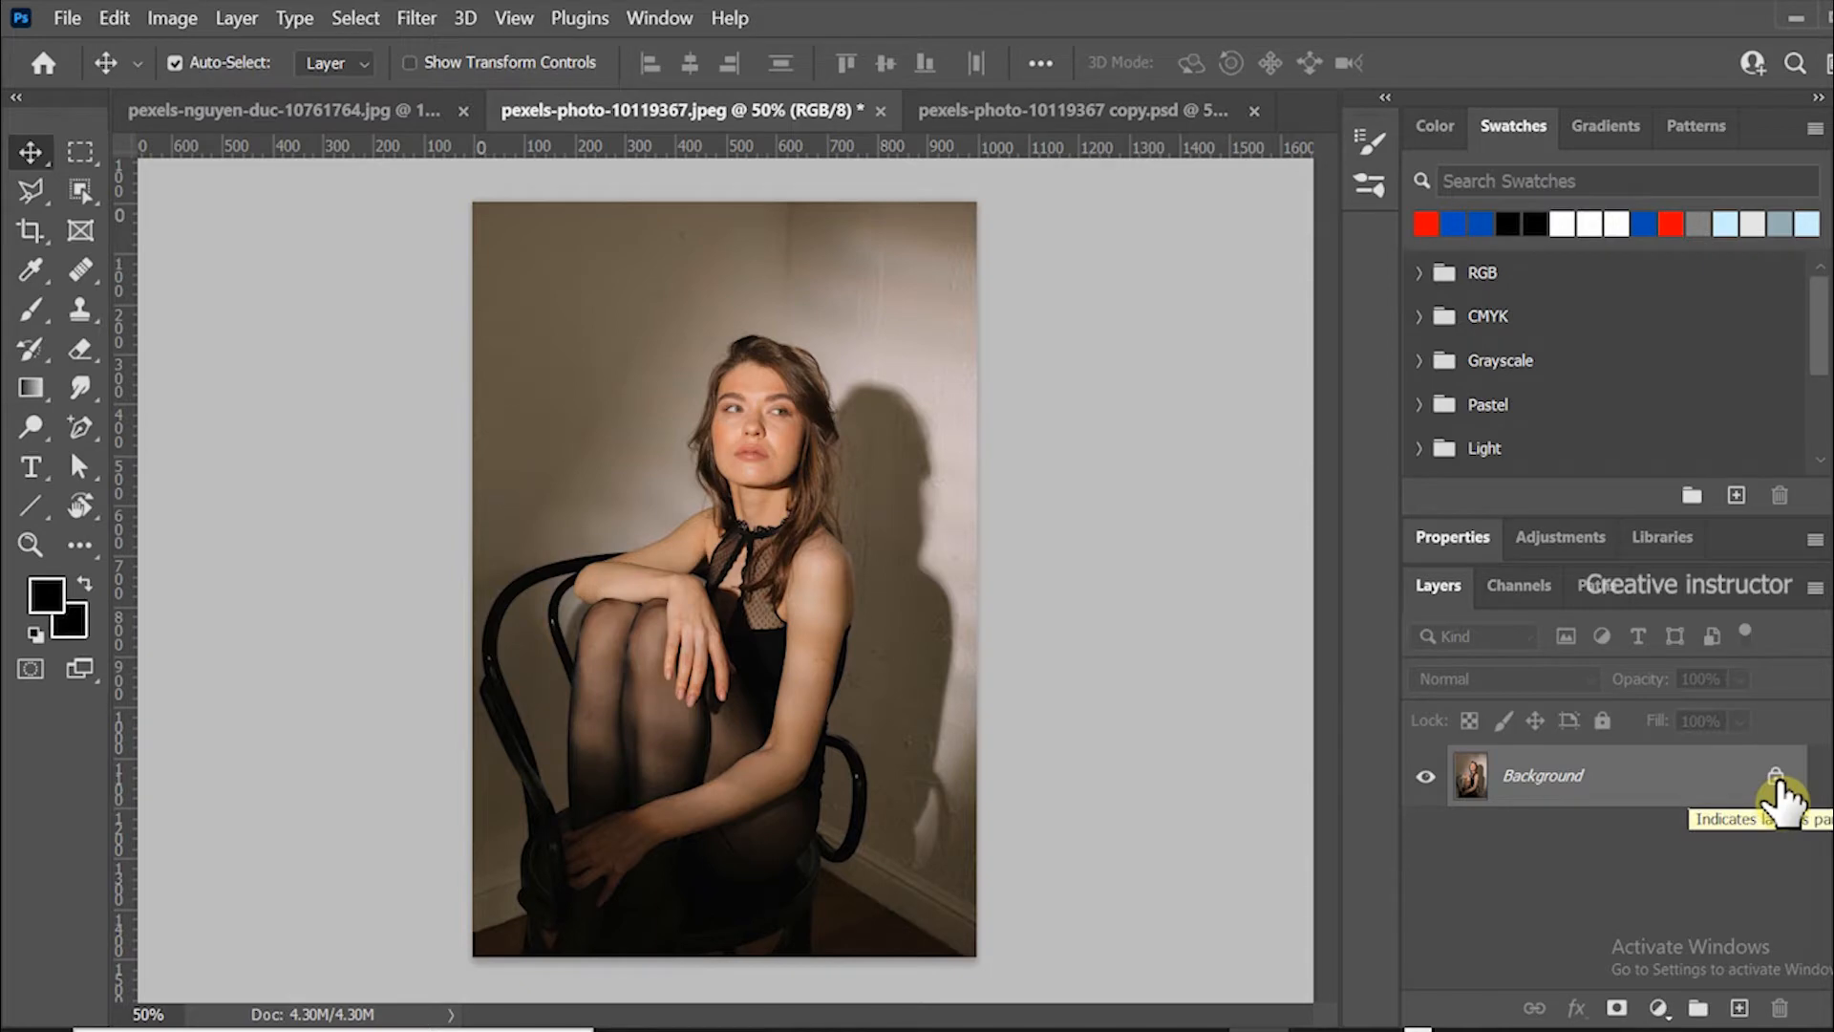
Step: Unlock the Background layer and desaturate the photo to black and white
click(1775, 777)
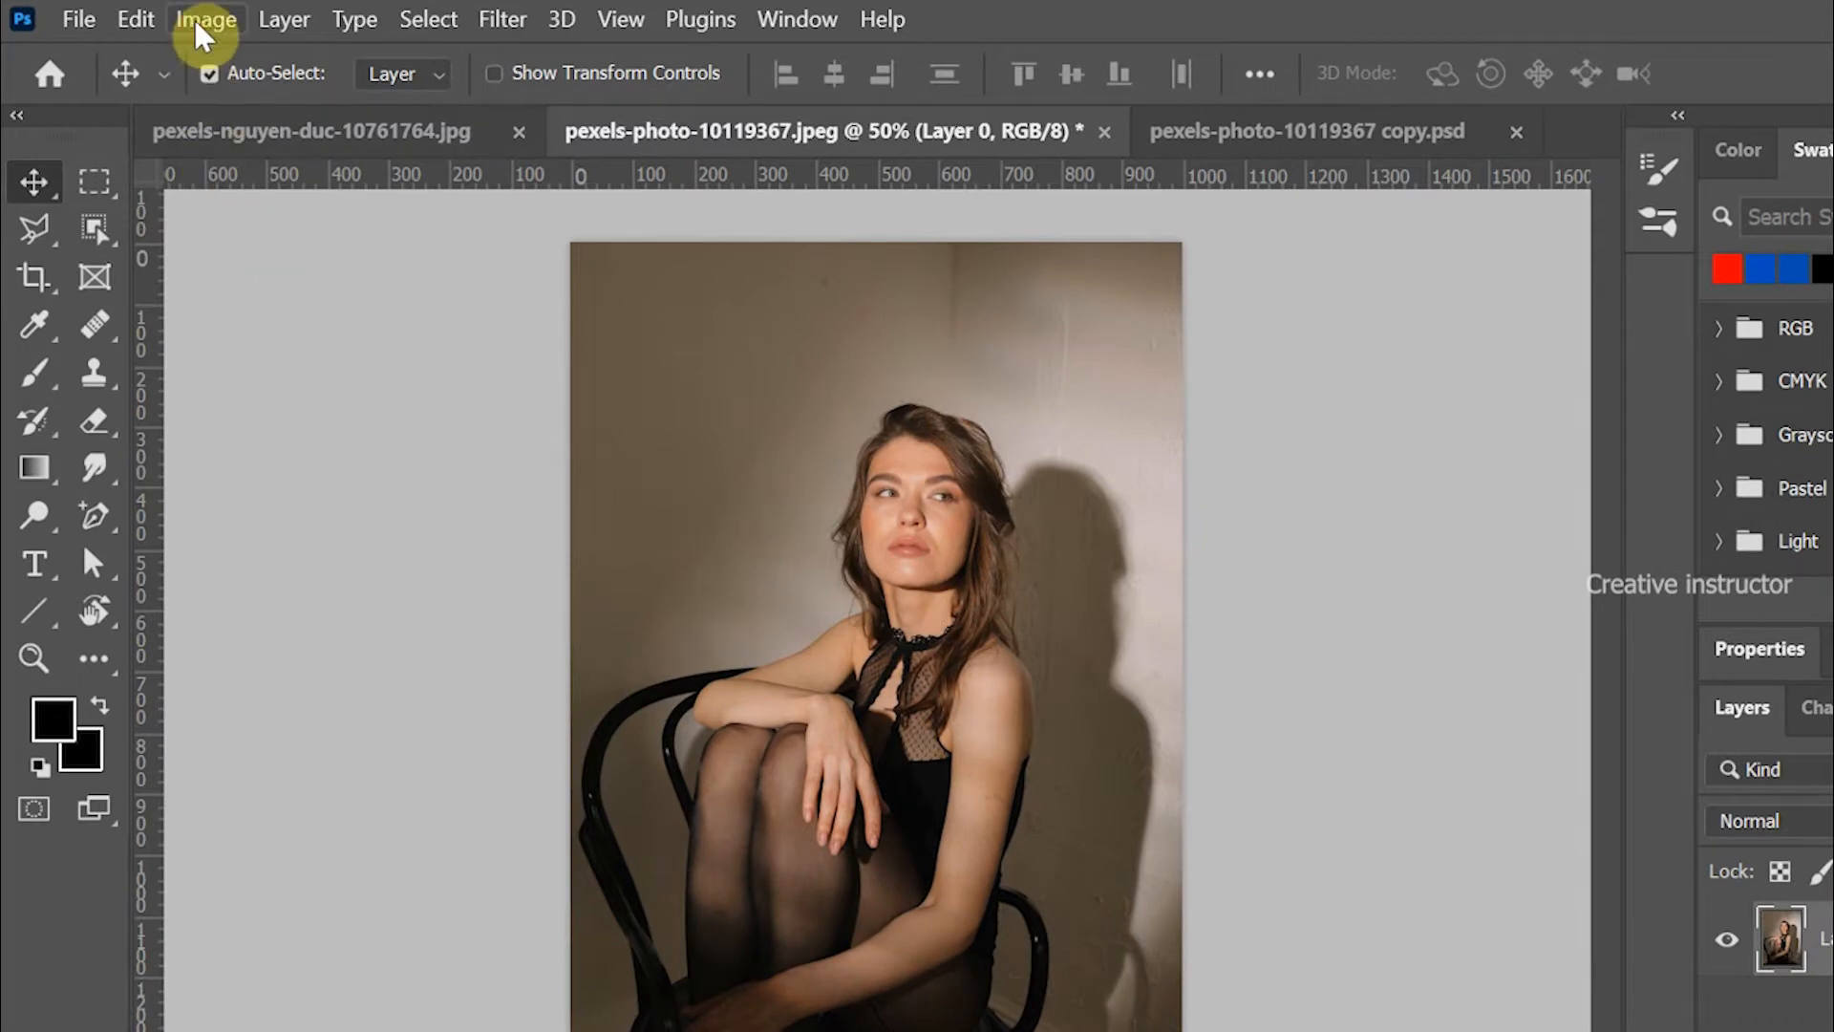
click(203, 28)
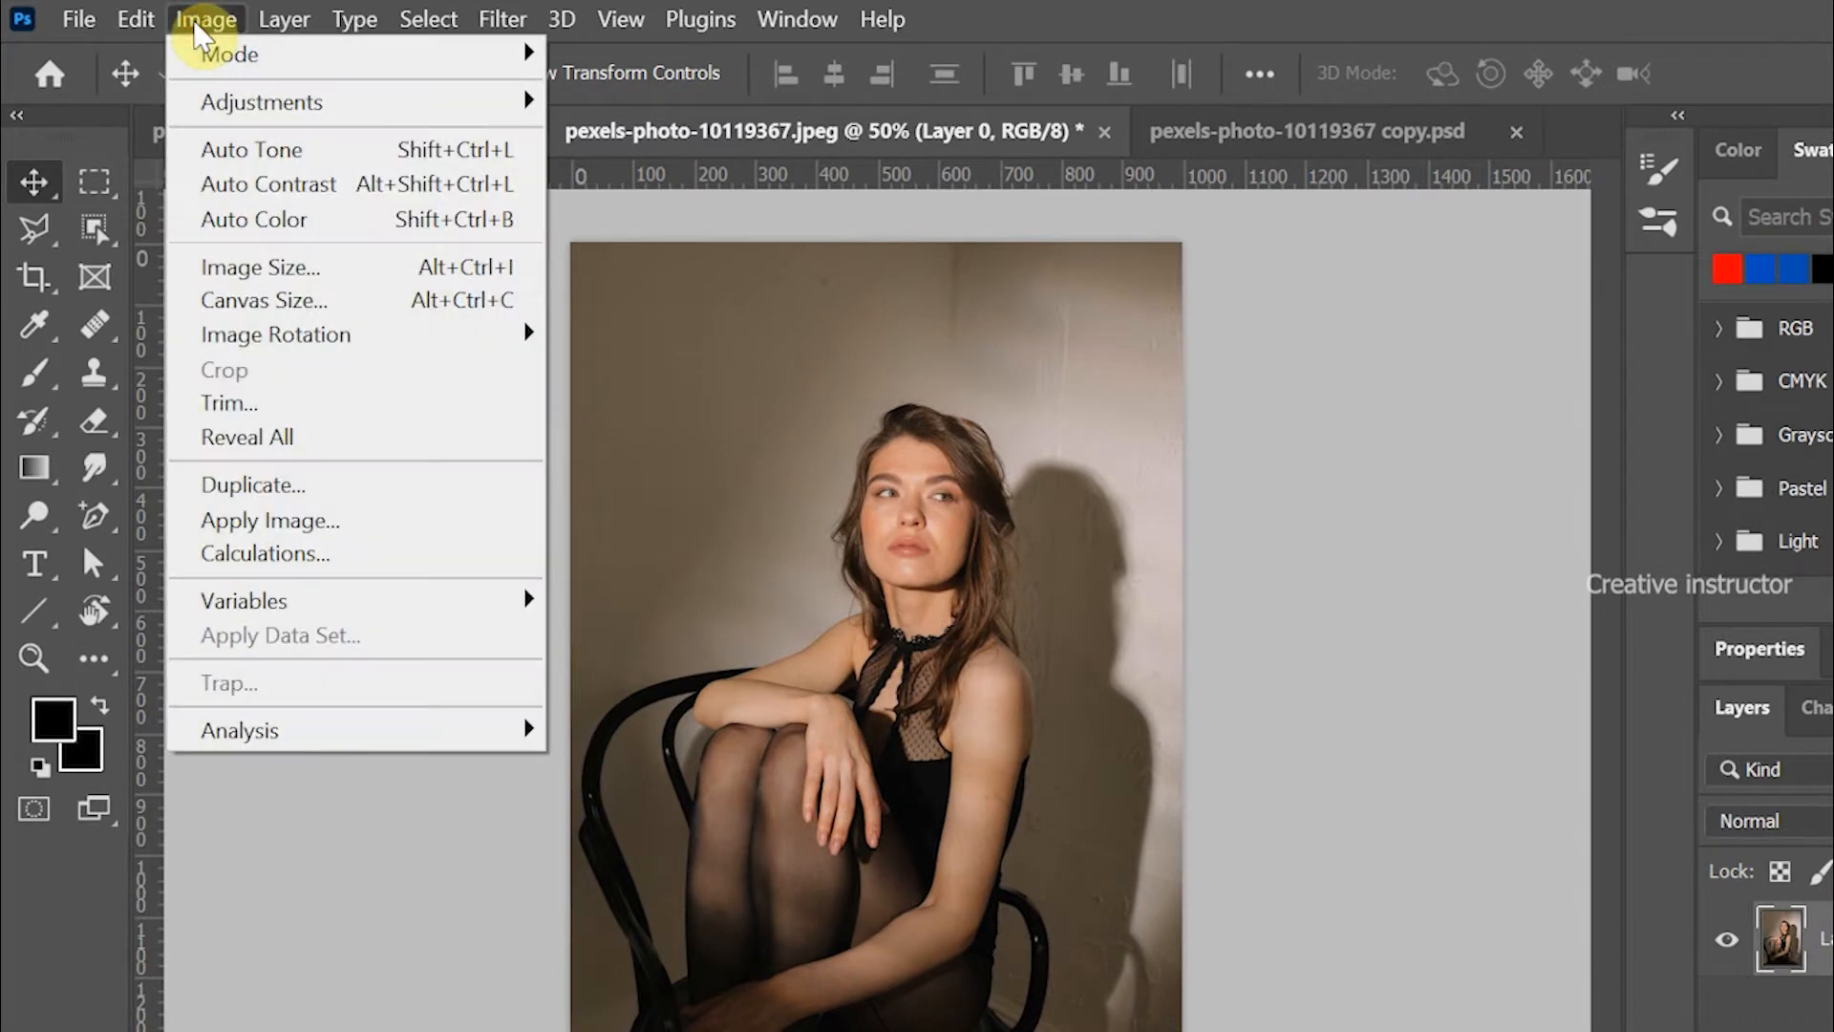
mouse_move(228, 107)
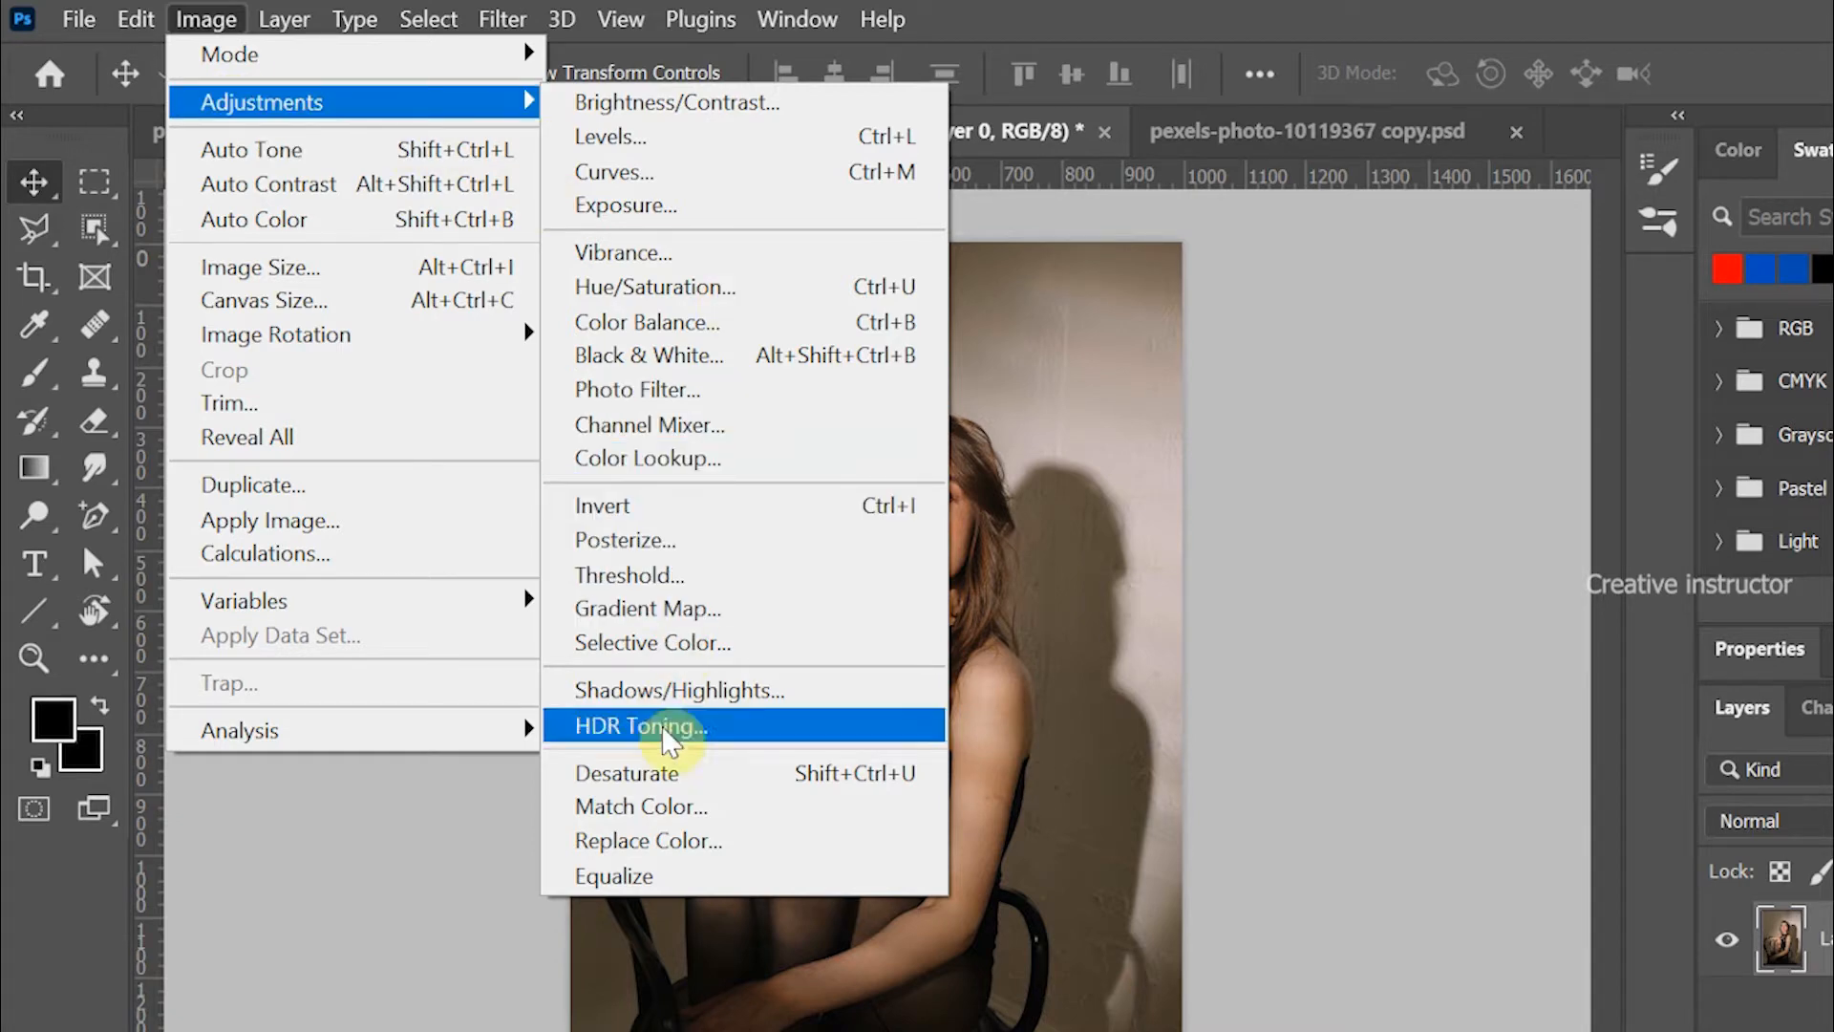
click(666, 773)
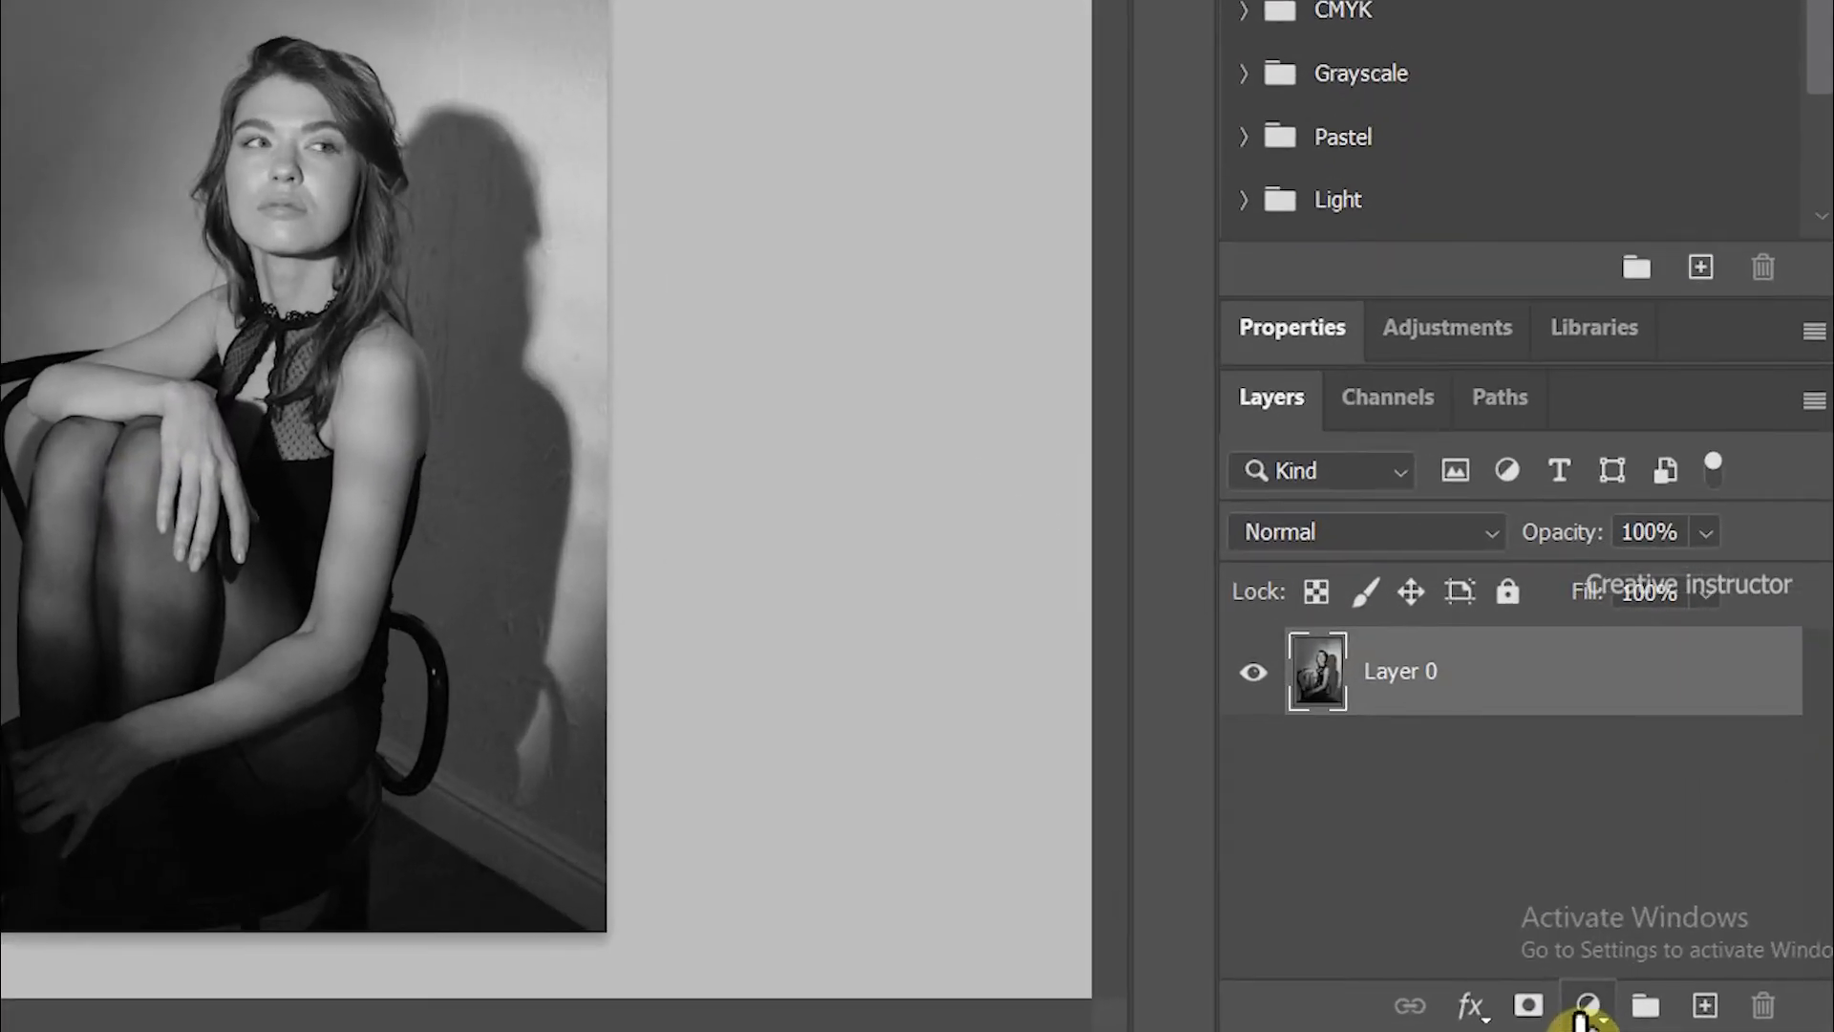
Step: Add a Gradient fill layer above the photo using the black-to-white preset from Basics
click(1658, 1008)
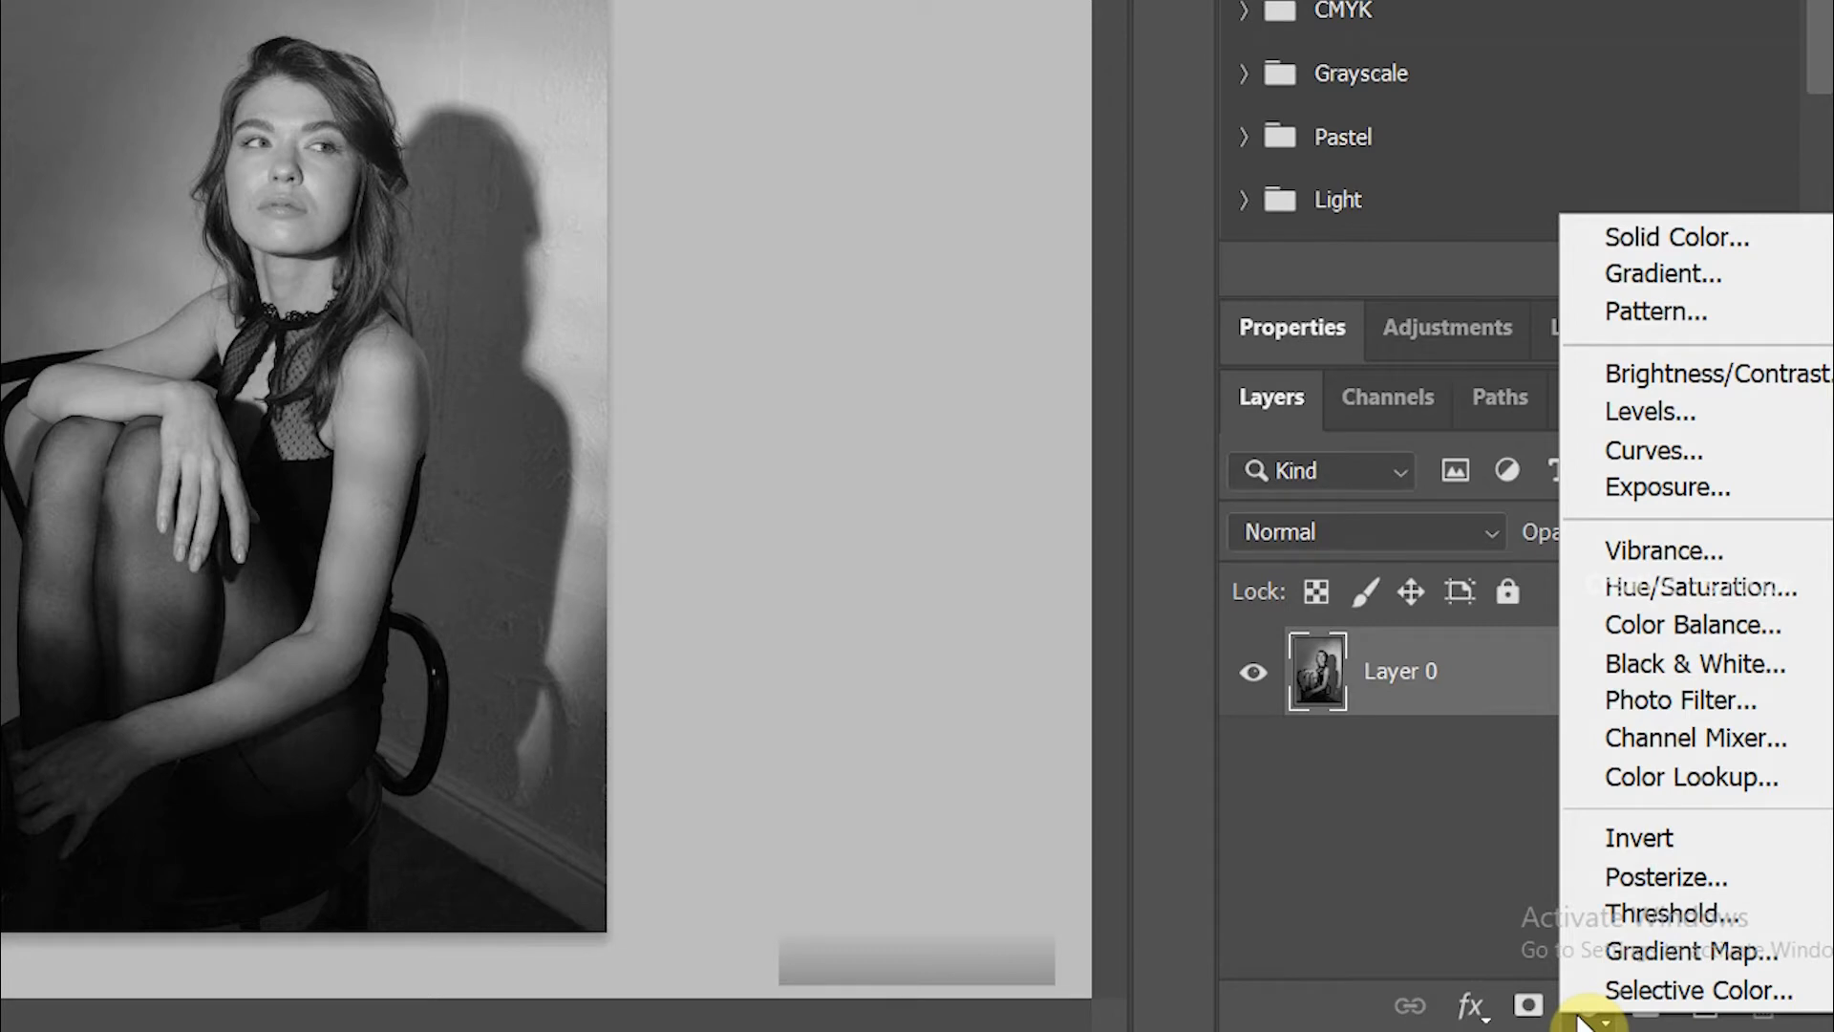
click(1631, 277)
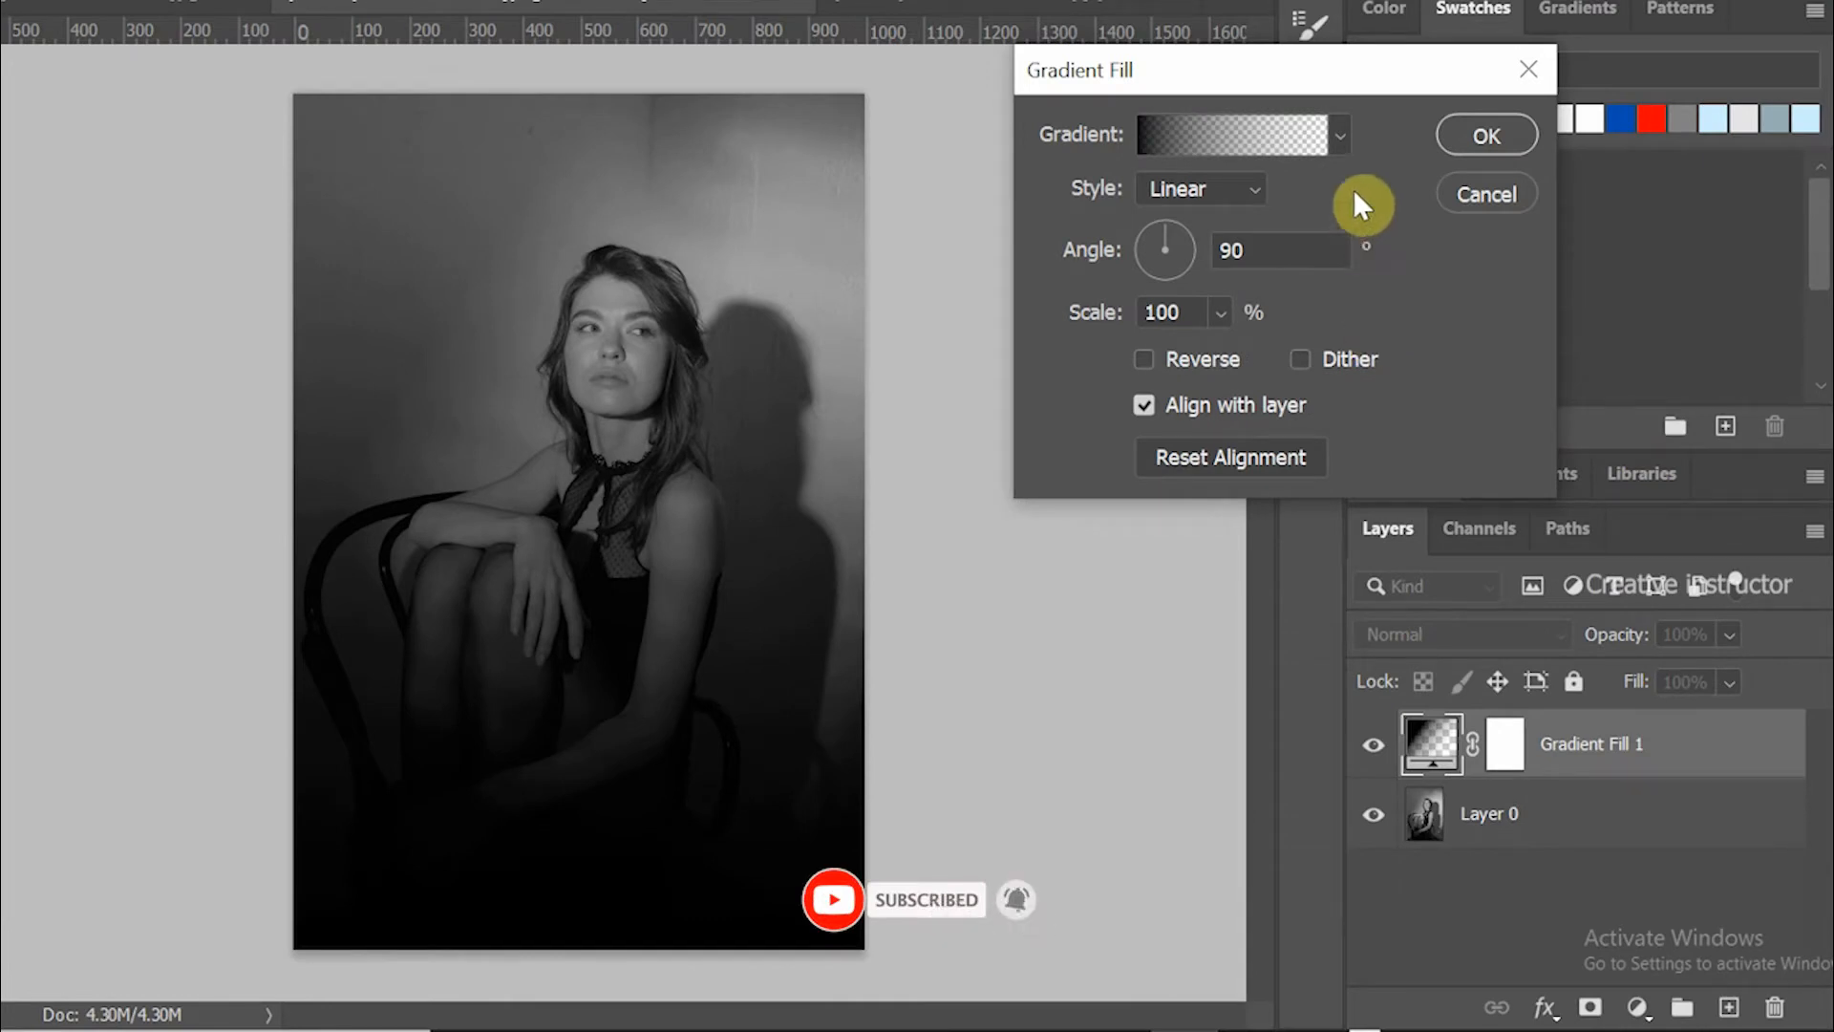
click(1341, 136)
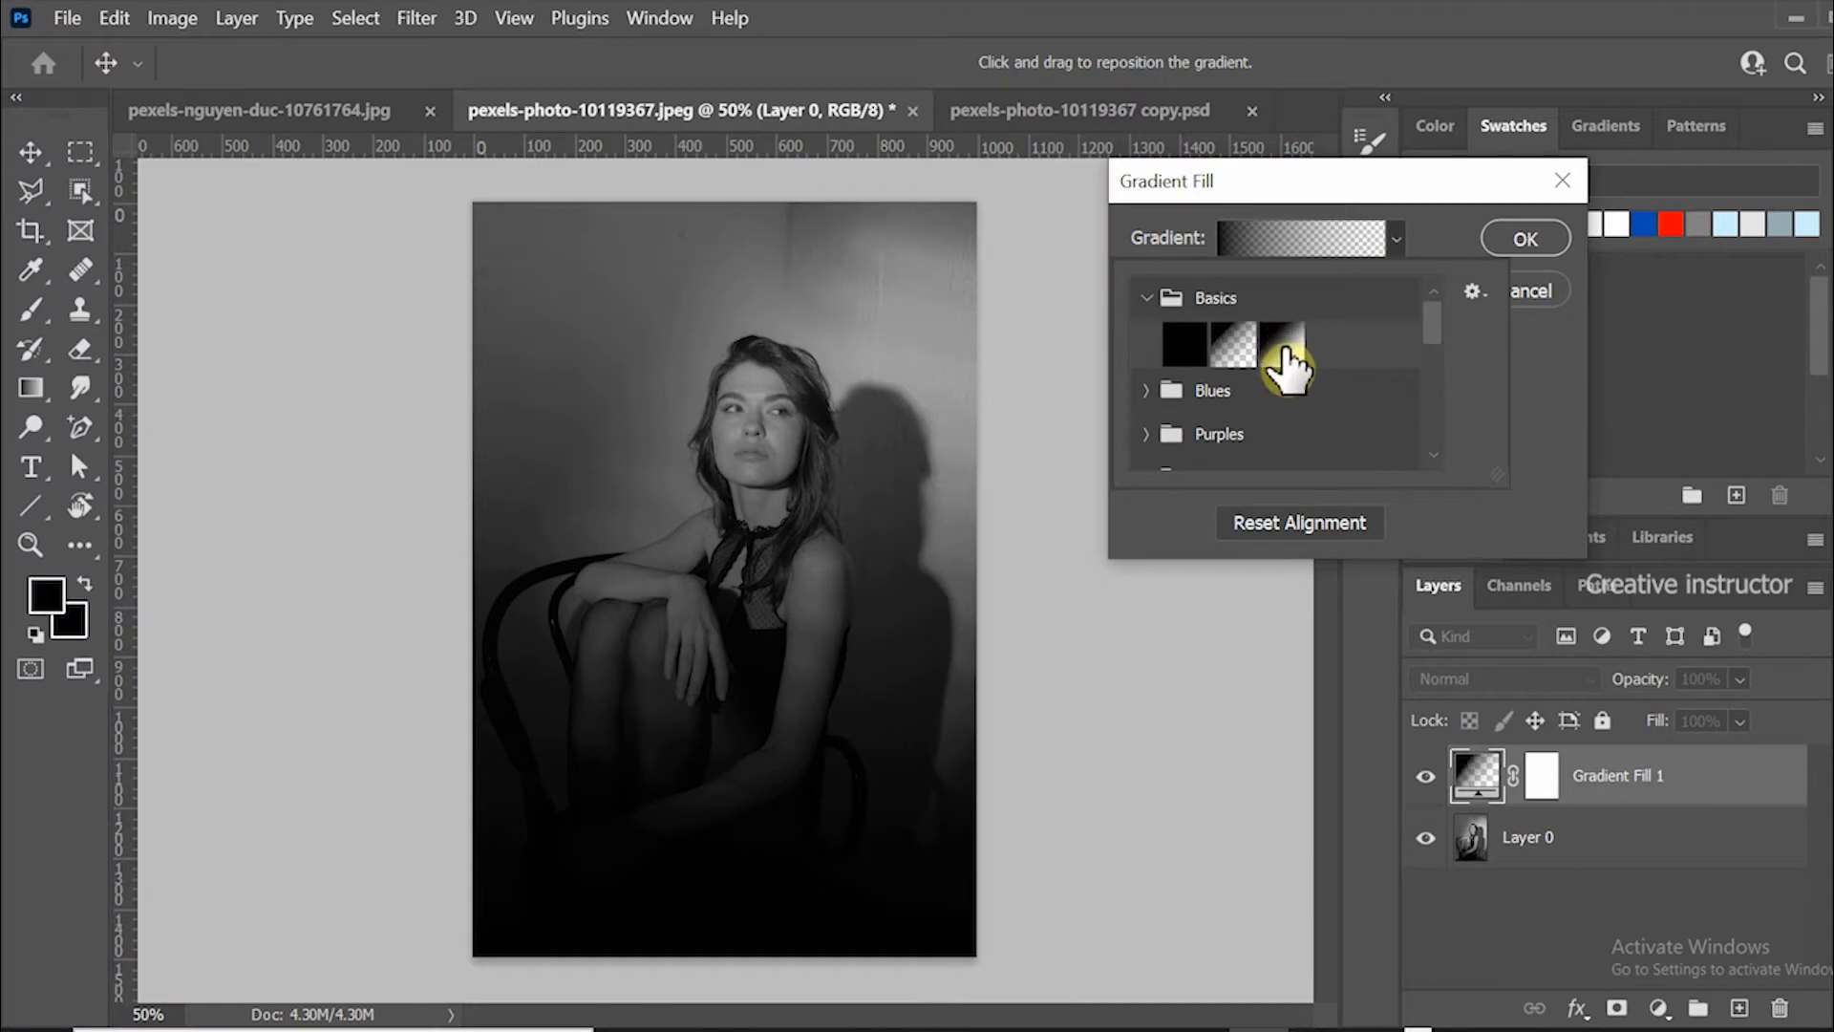
click(1282, 346)
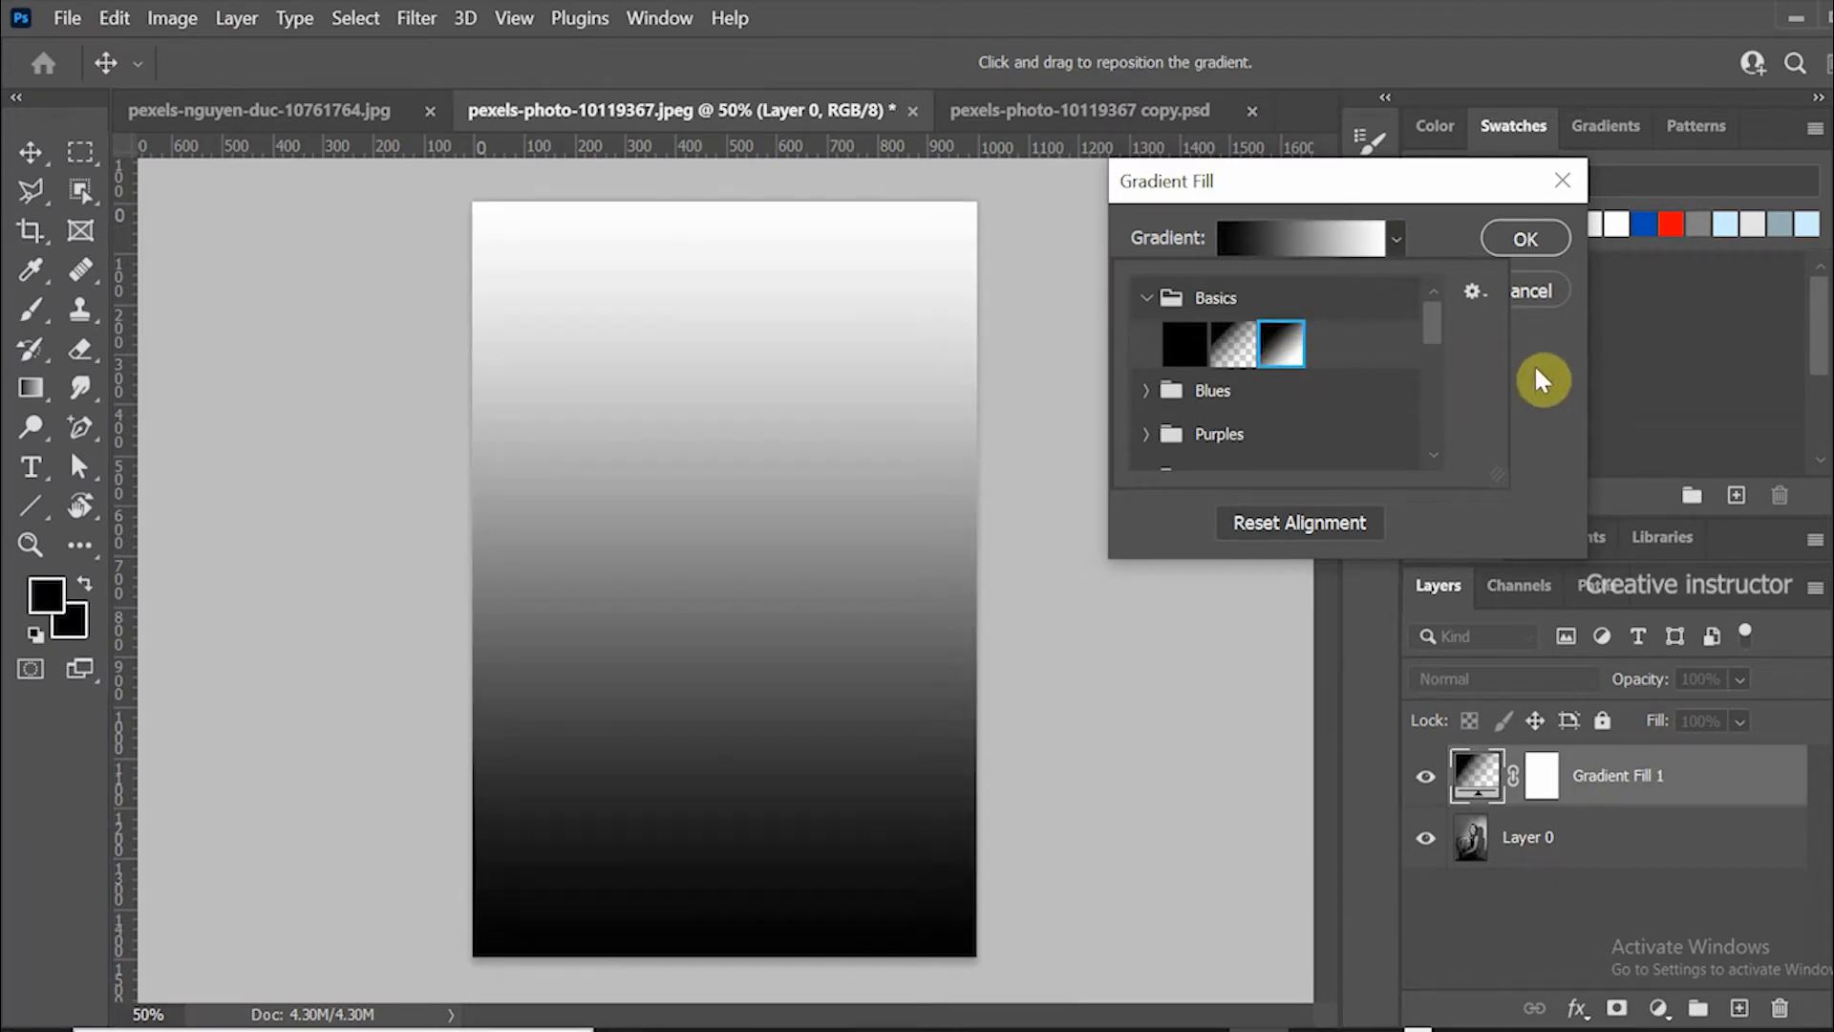
click(1537, 373)
Step: Set the gradient fill's angle to 0° and the layer's blend mode to Soft Light
double_click(1328, 340)
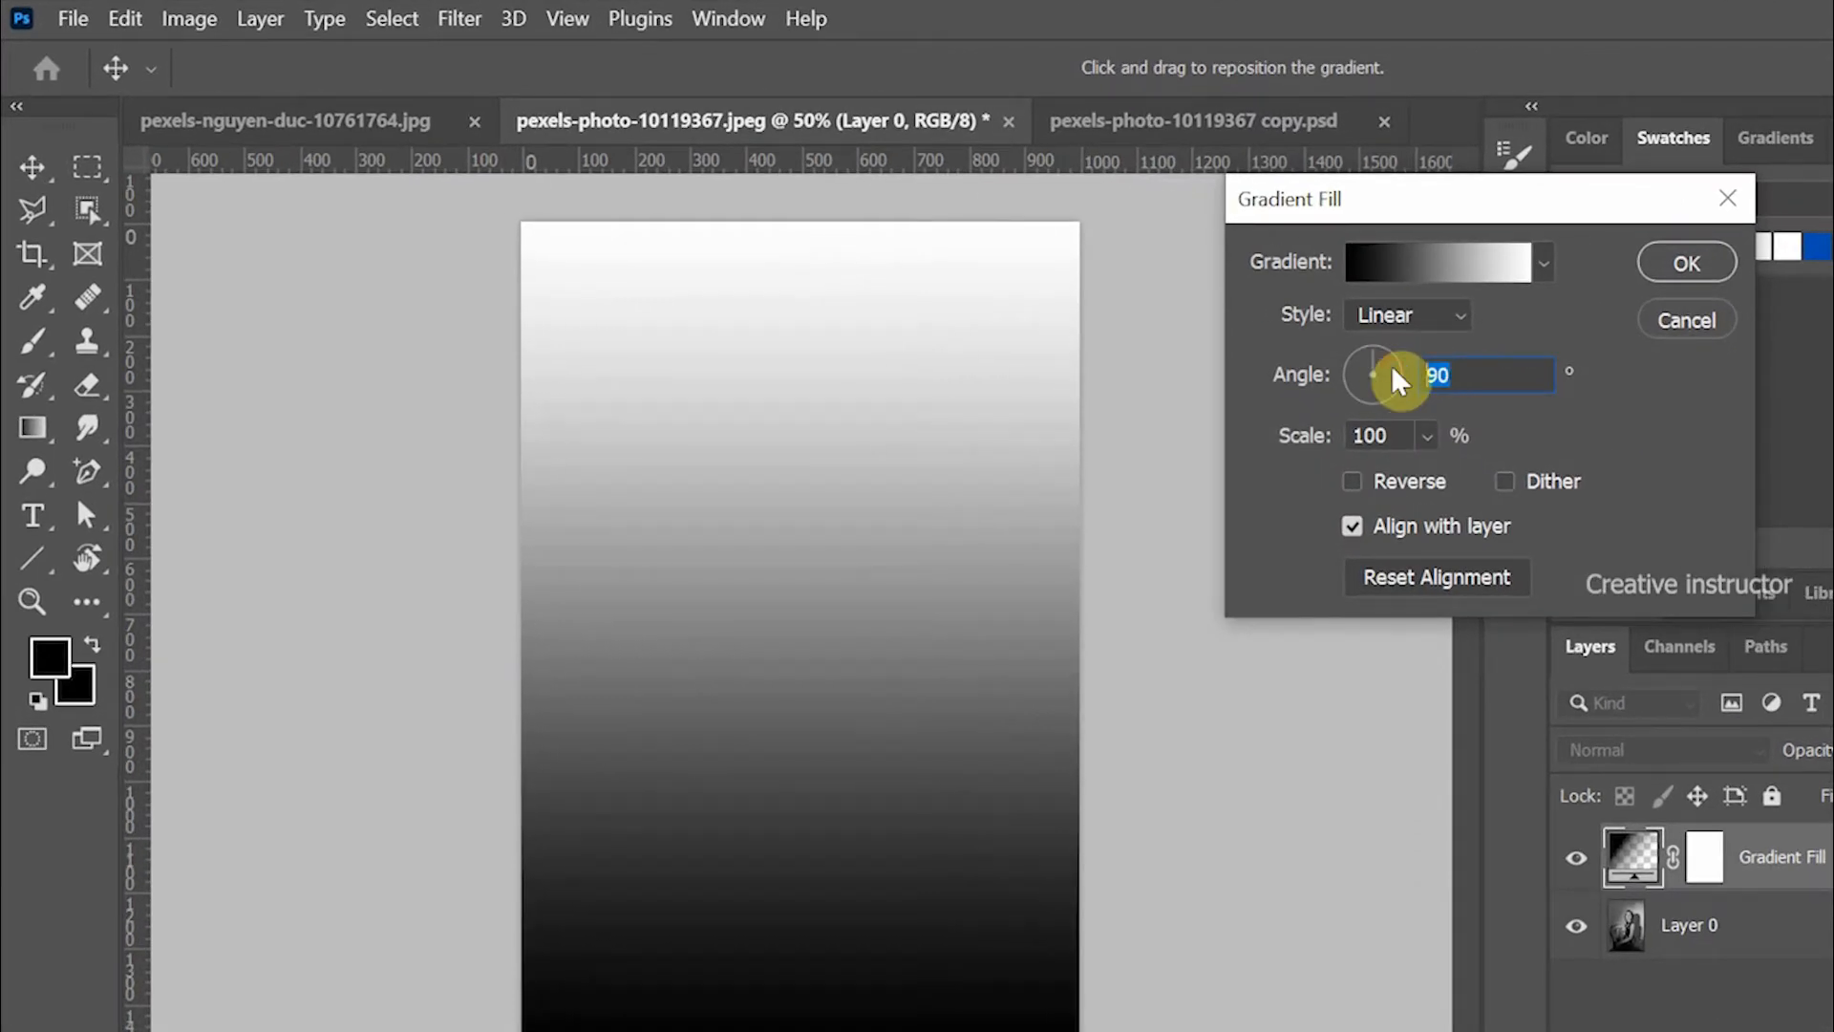
text(0)
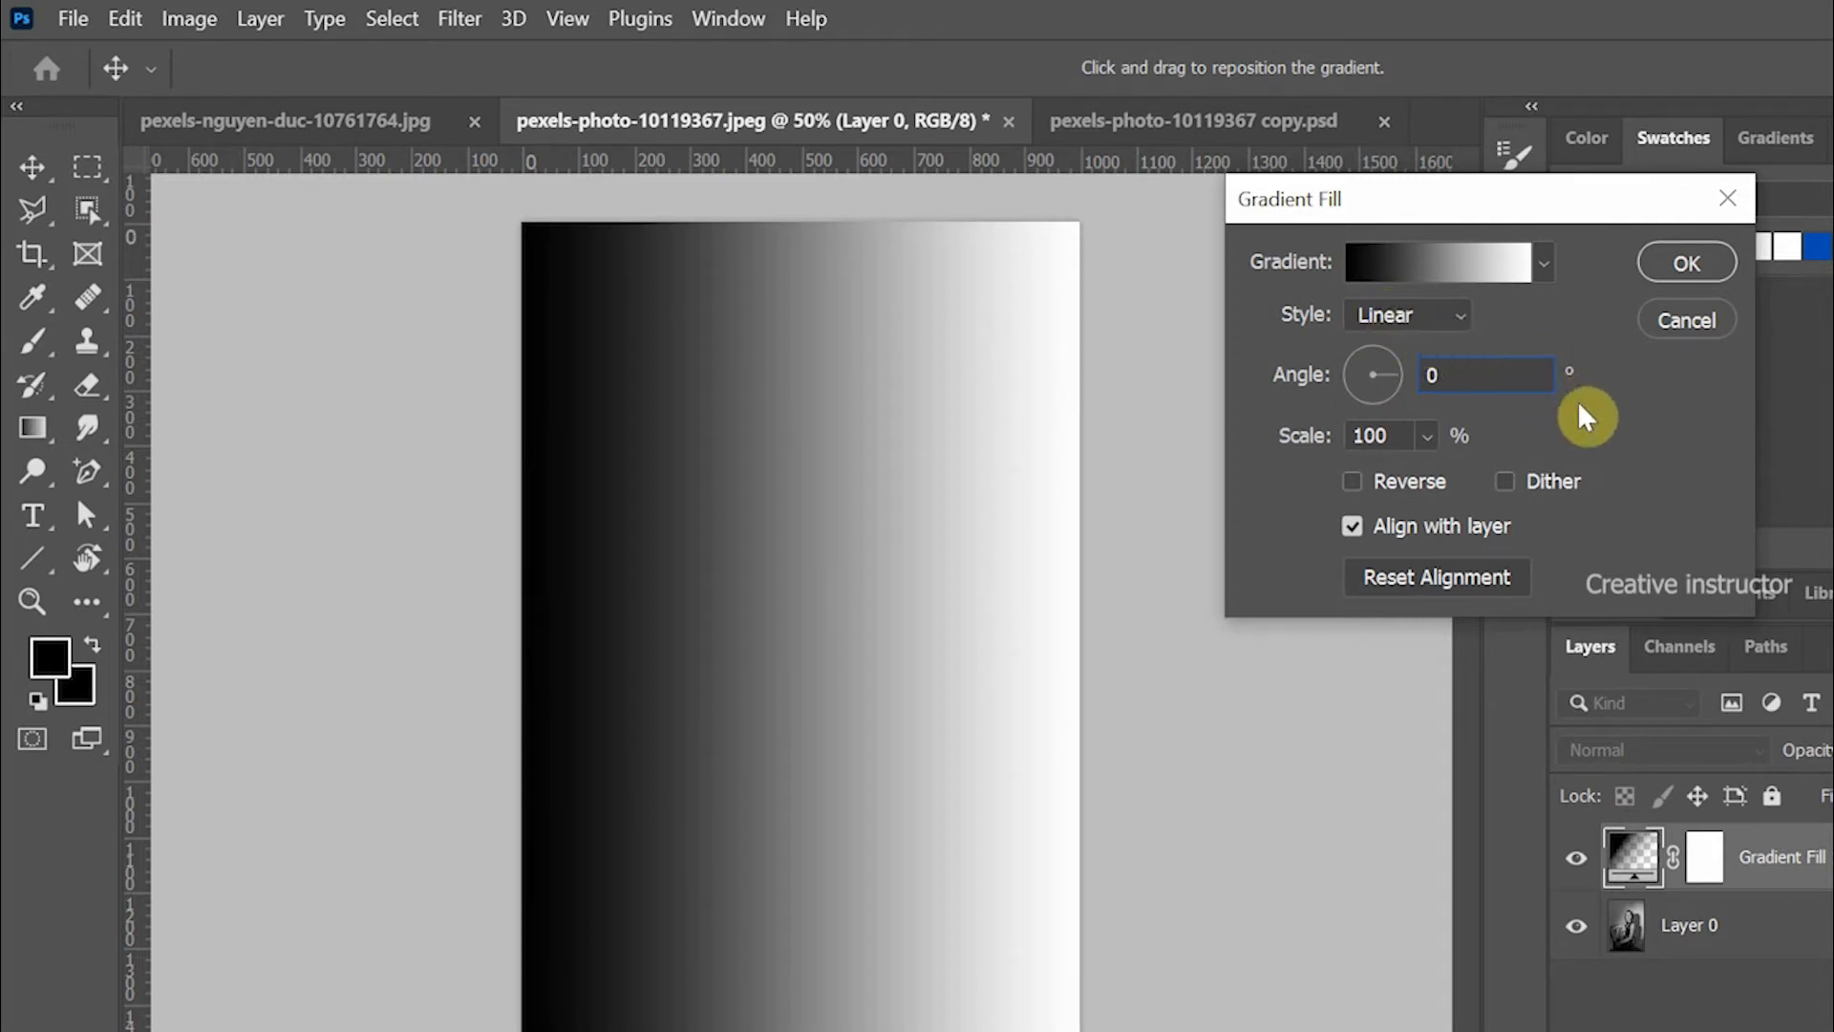
click(1662, 265)
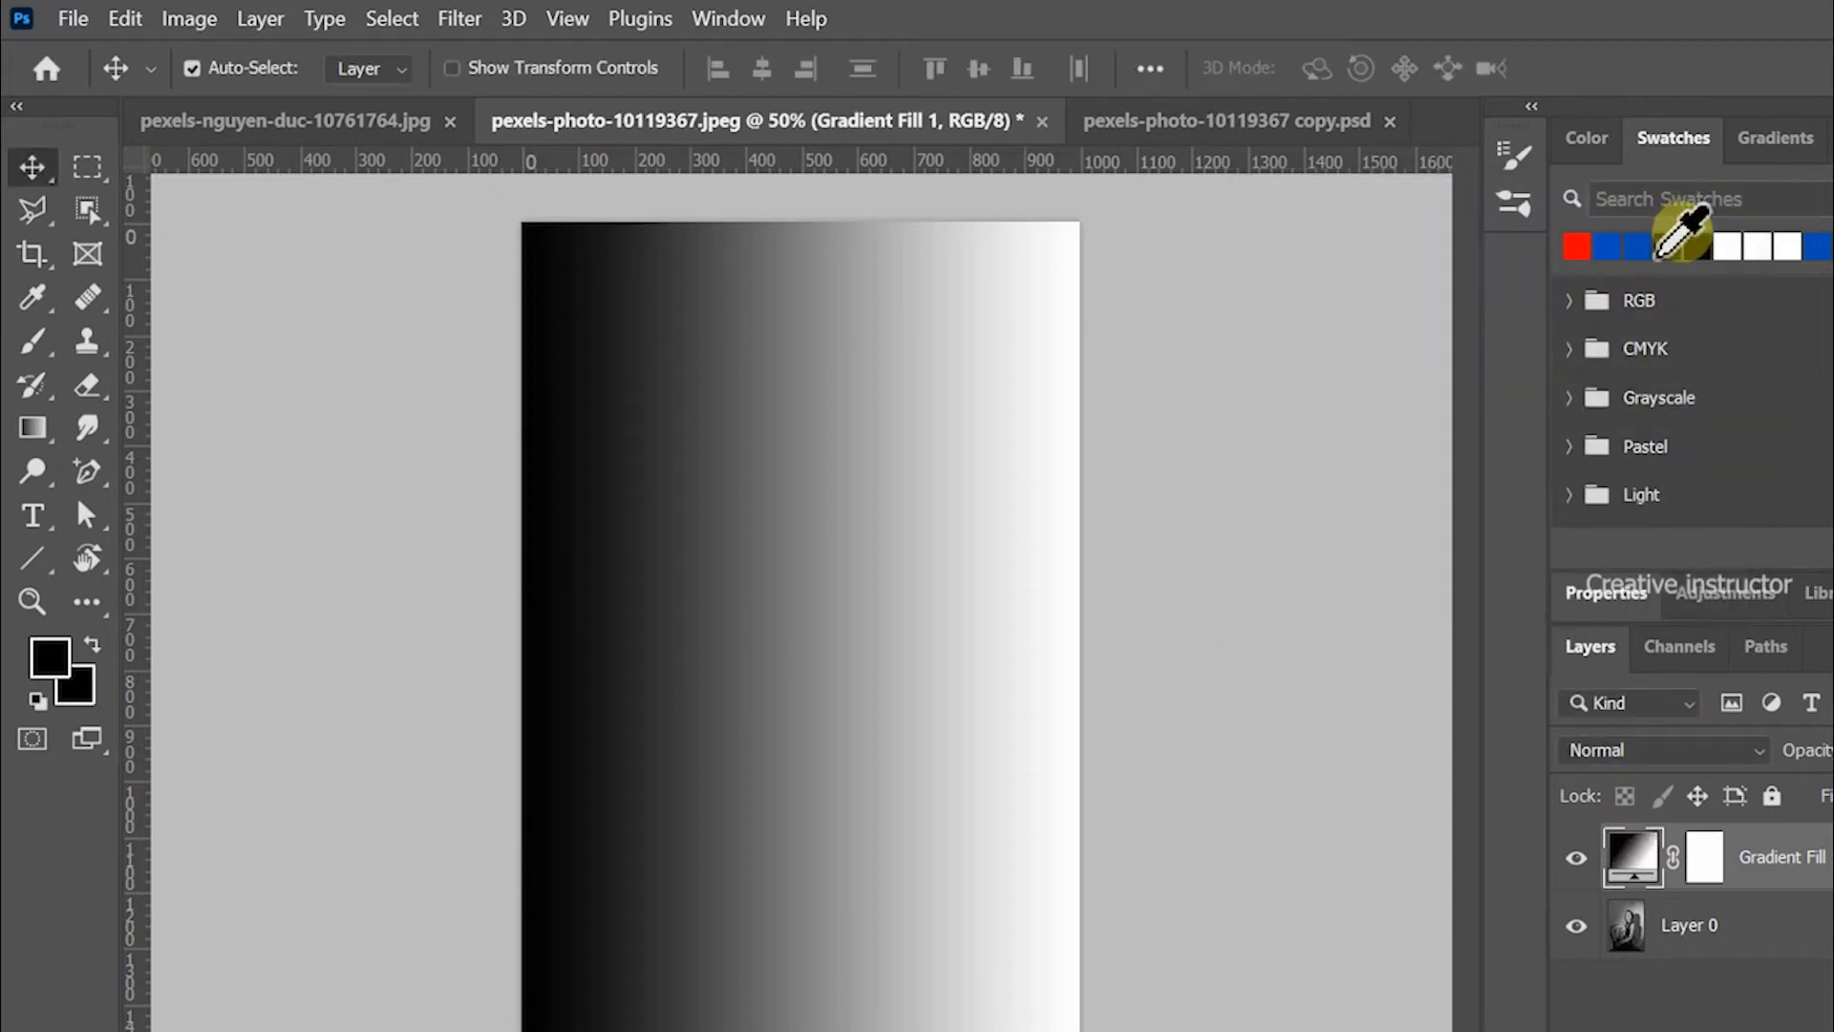
click(1757, 753)
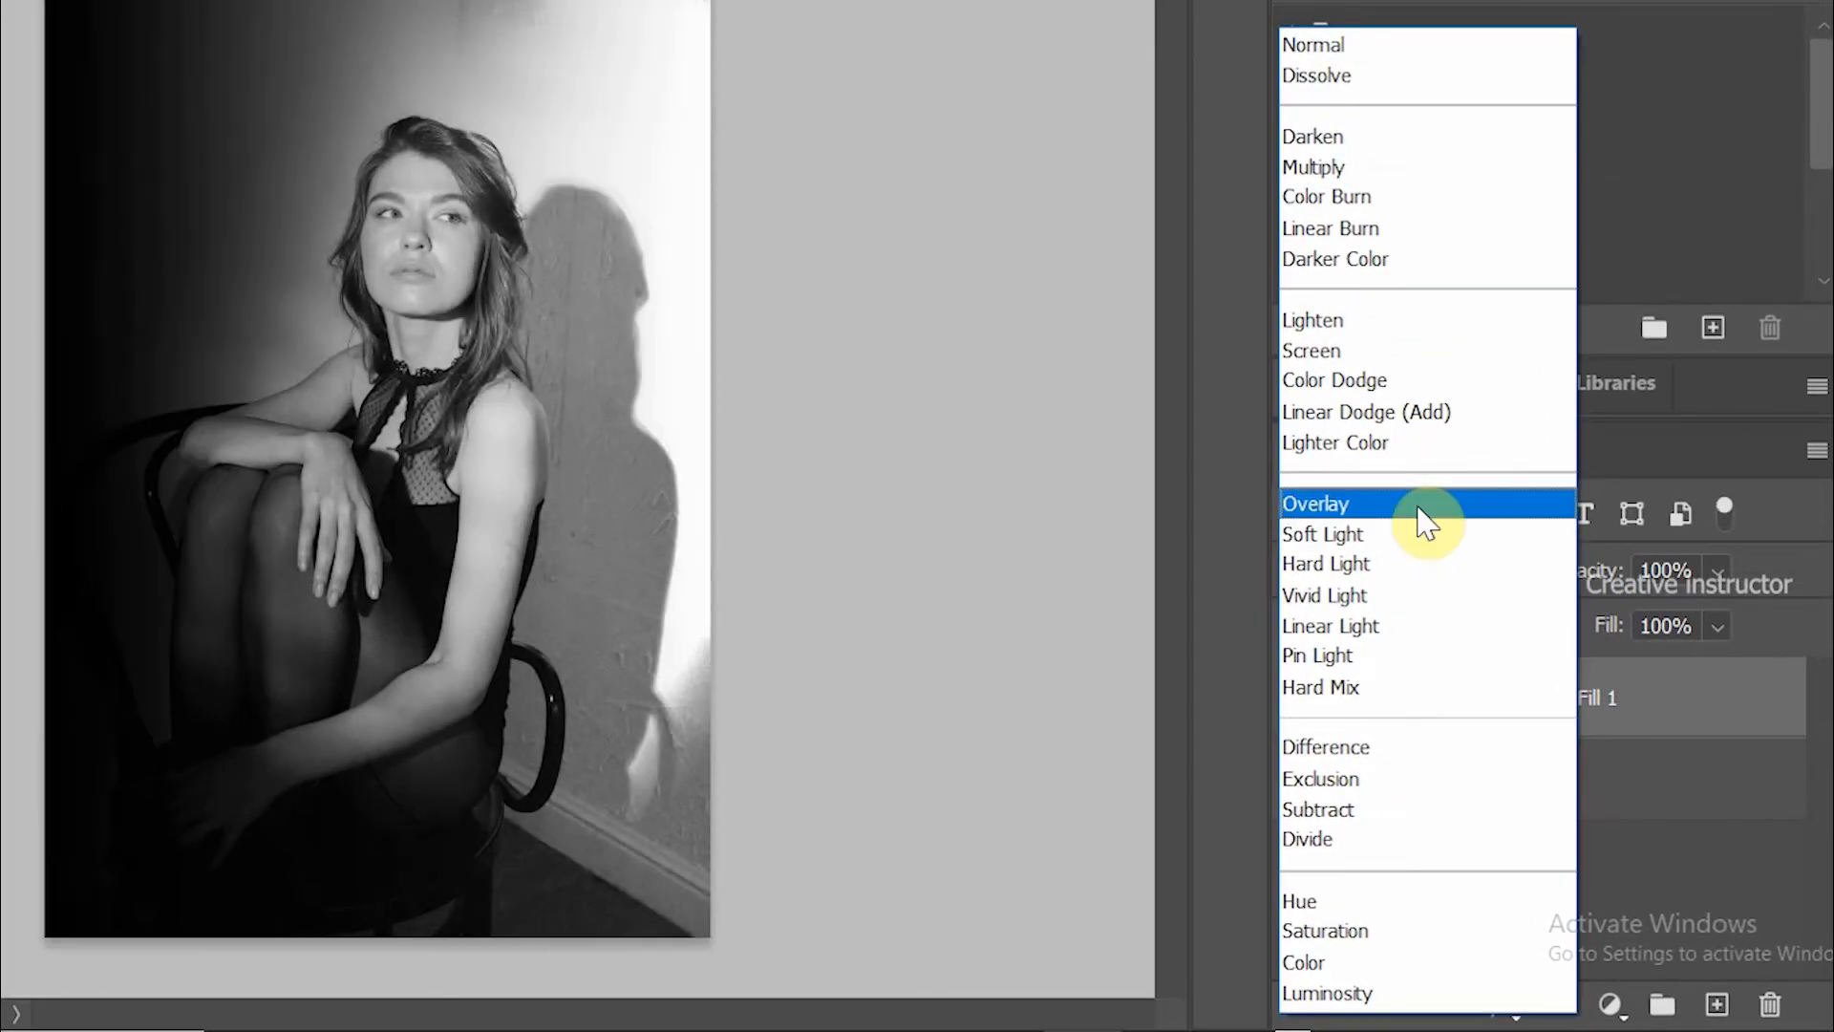
click(1400, 533)
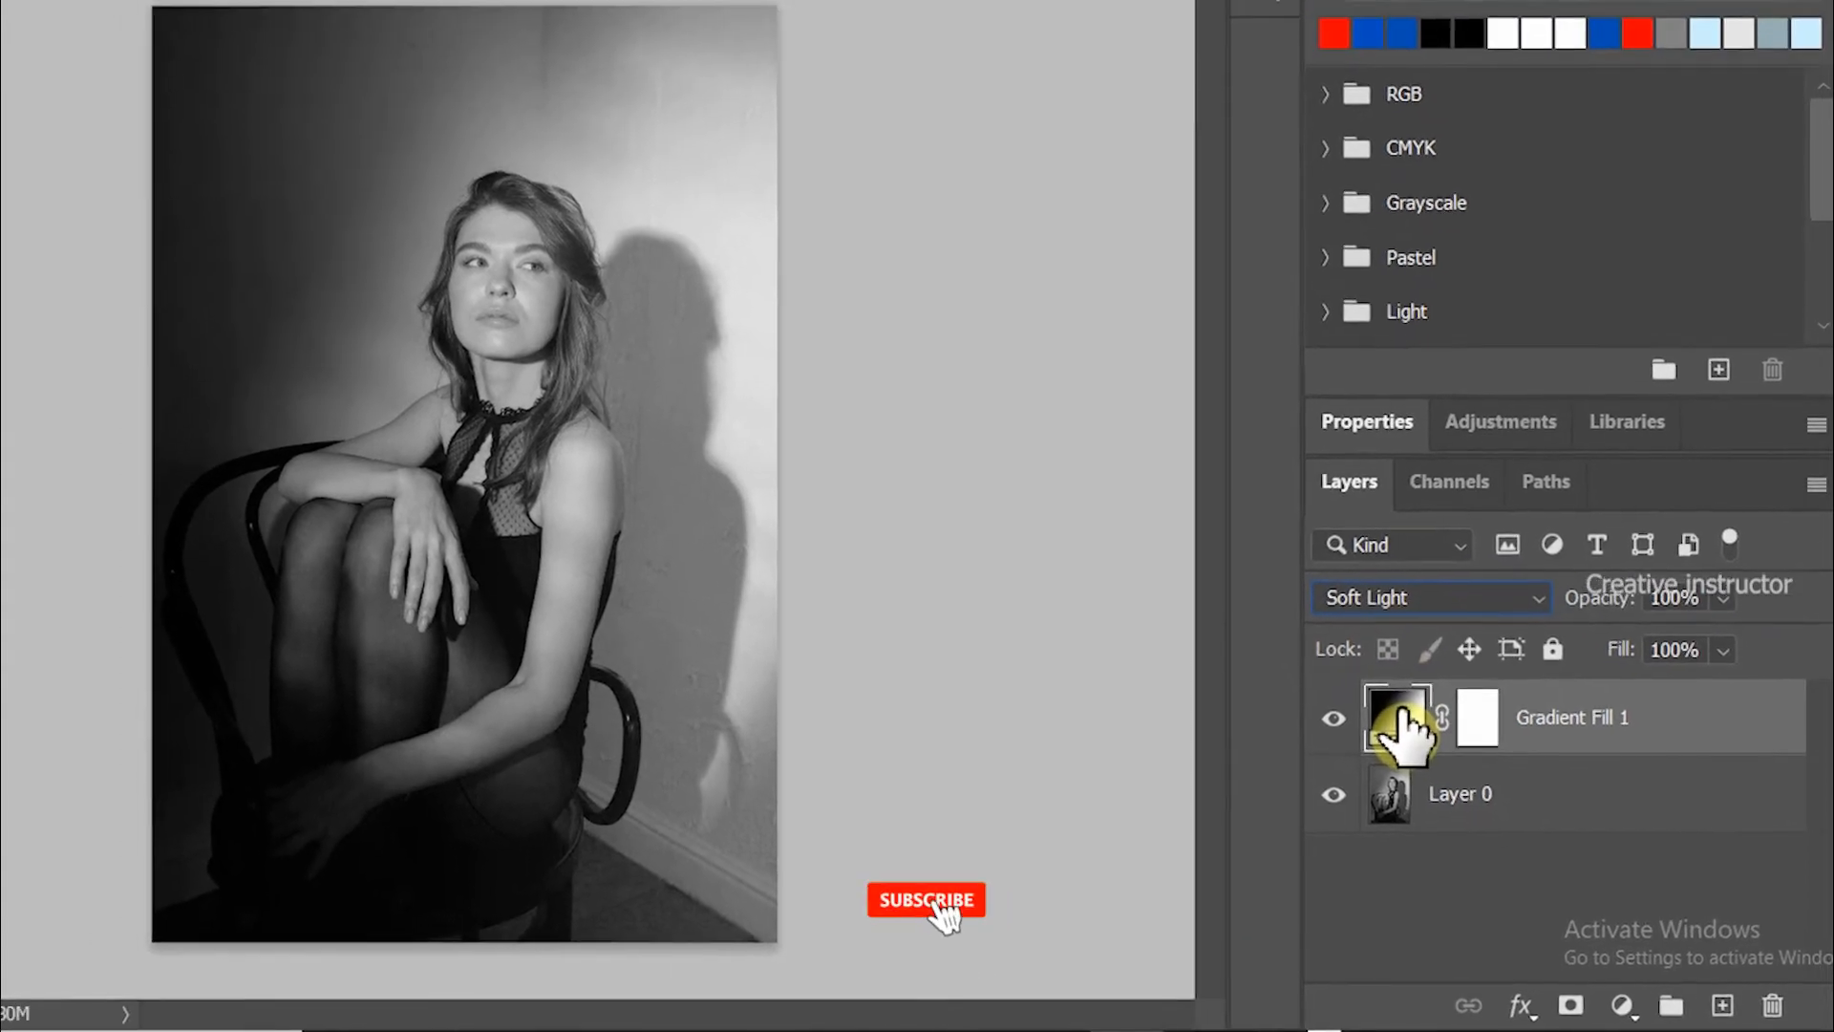
Step: Edit the gradient of the fill layer and change its black color stop to blue 0145b7
double_click(1397, 719)
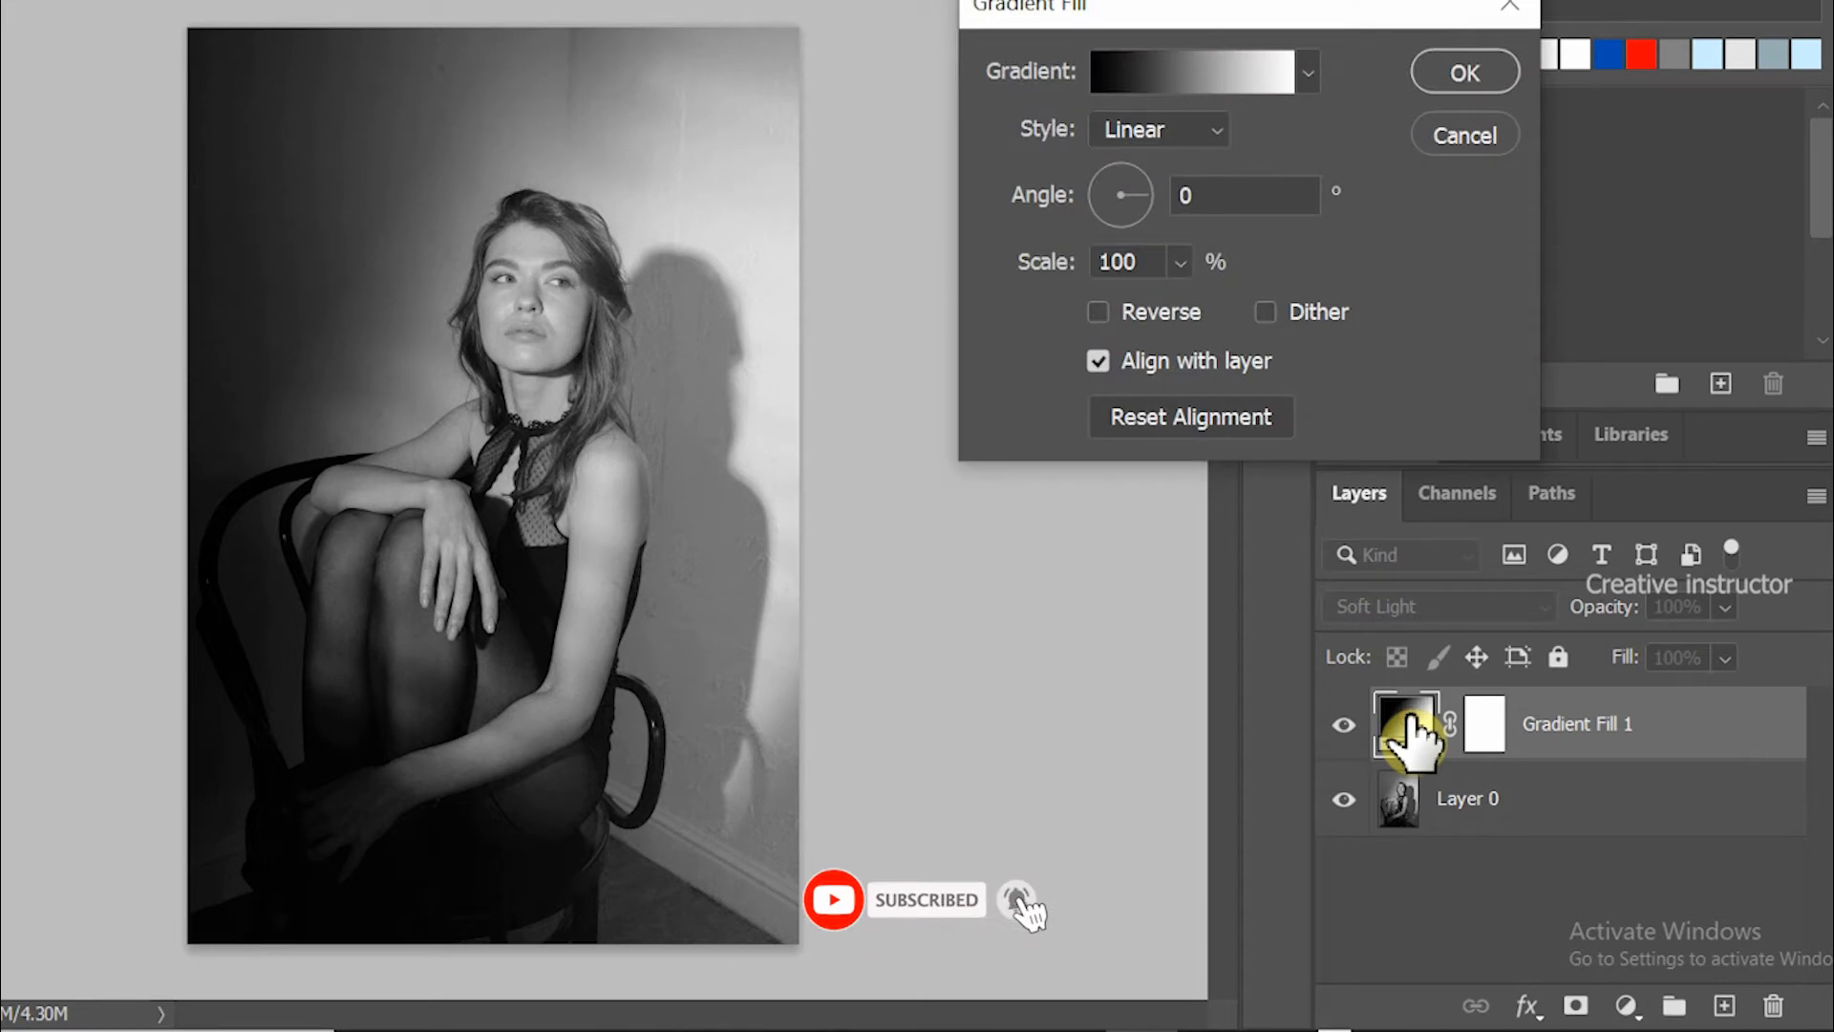
click(1187, 84)
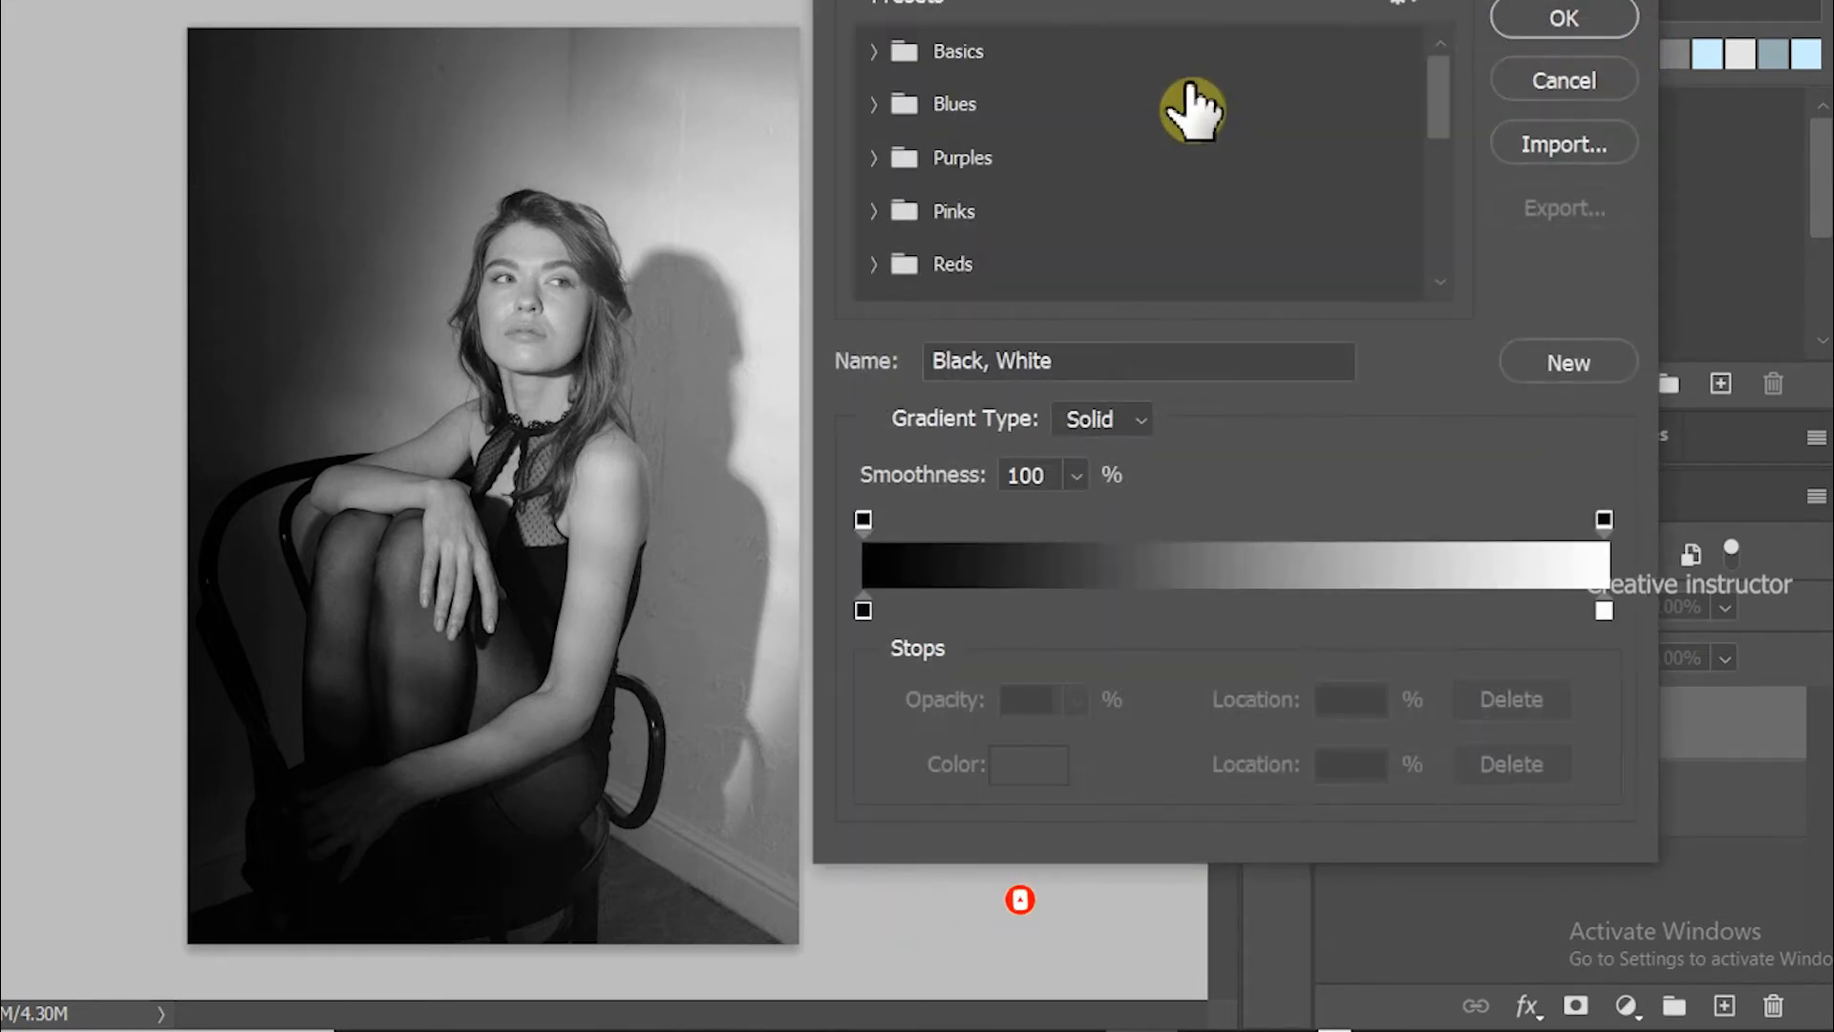
click(864, 609)
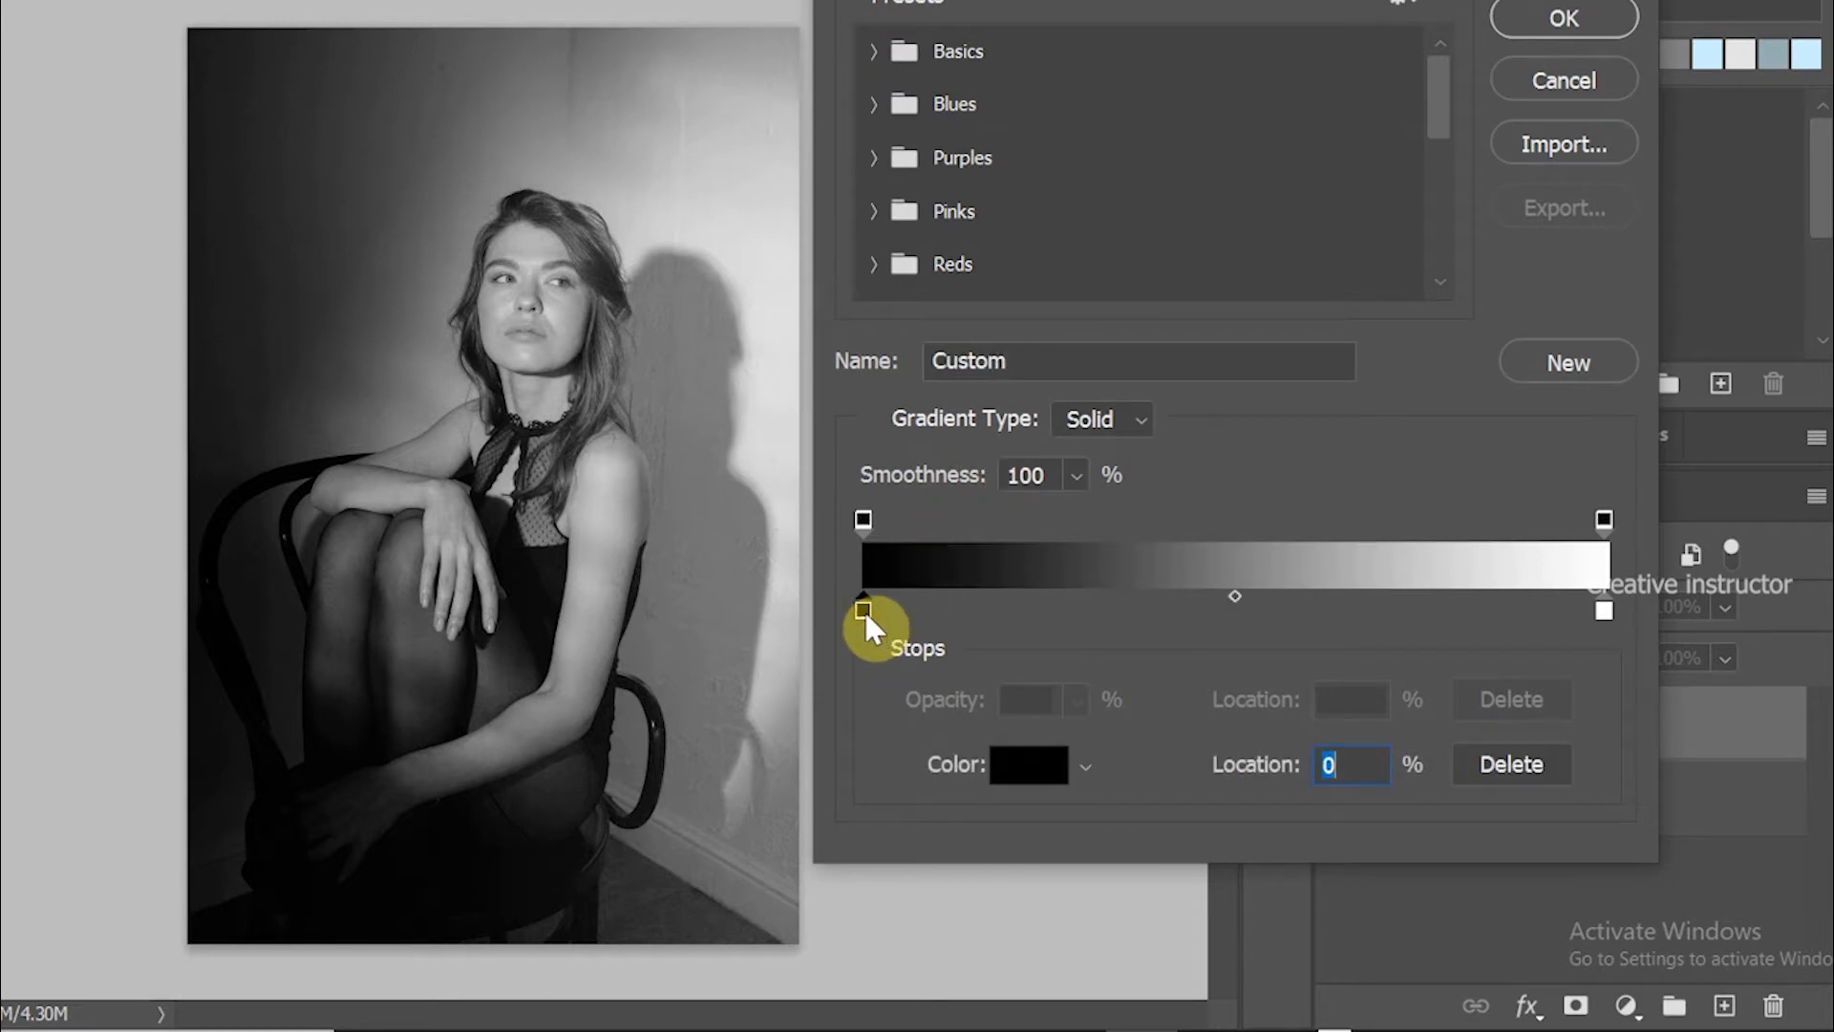
click(1029, 769)
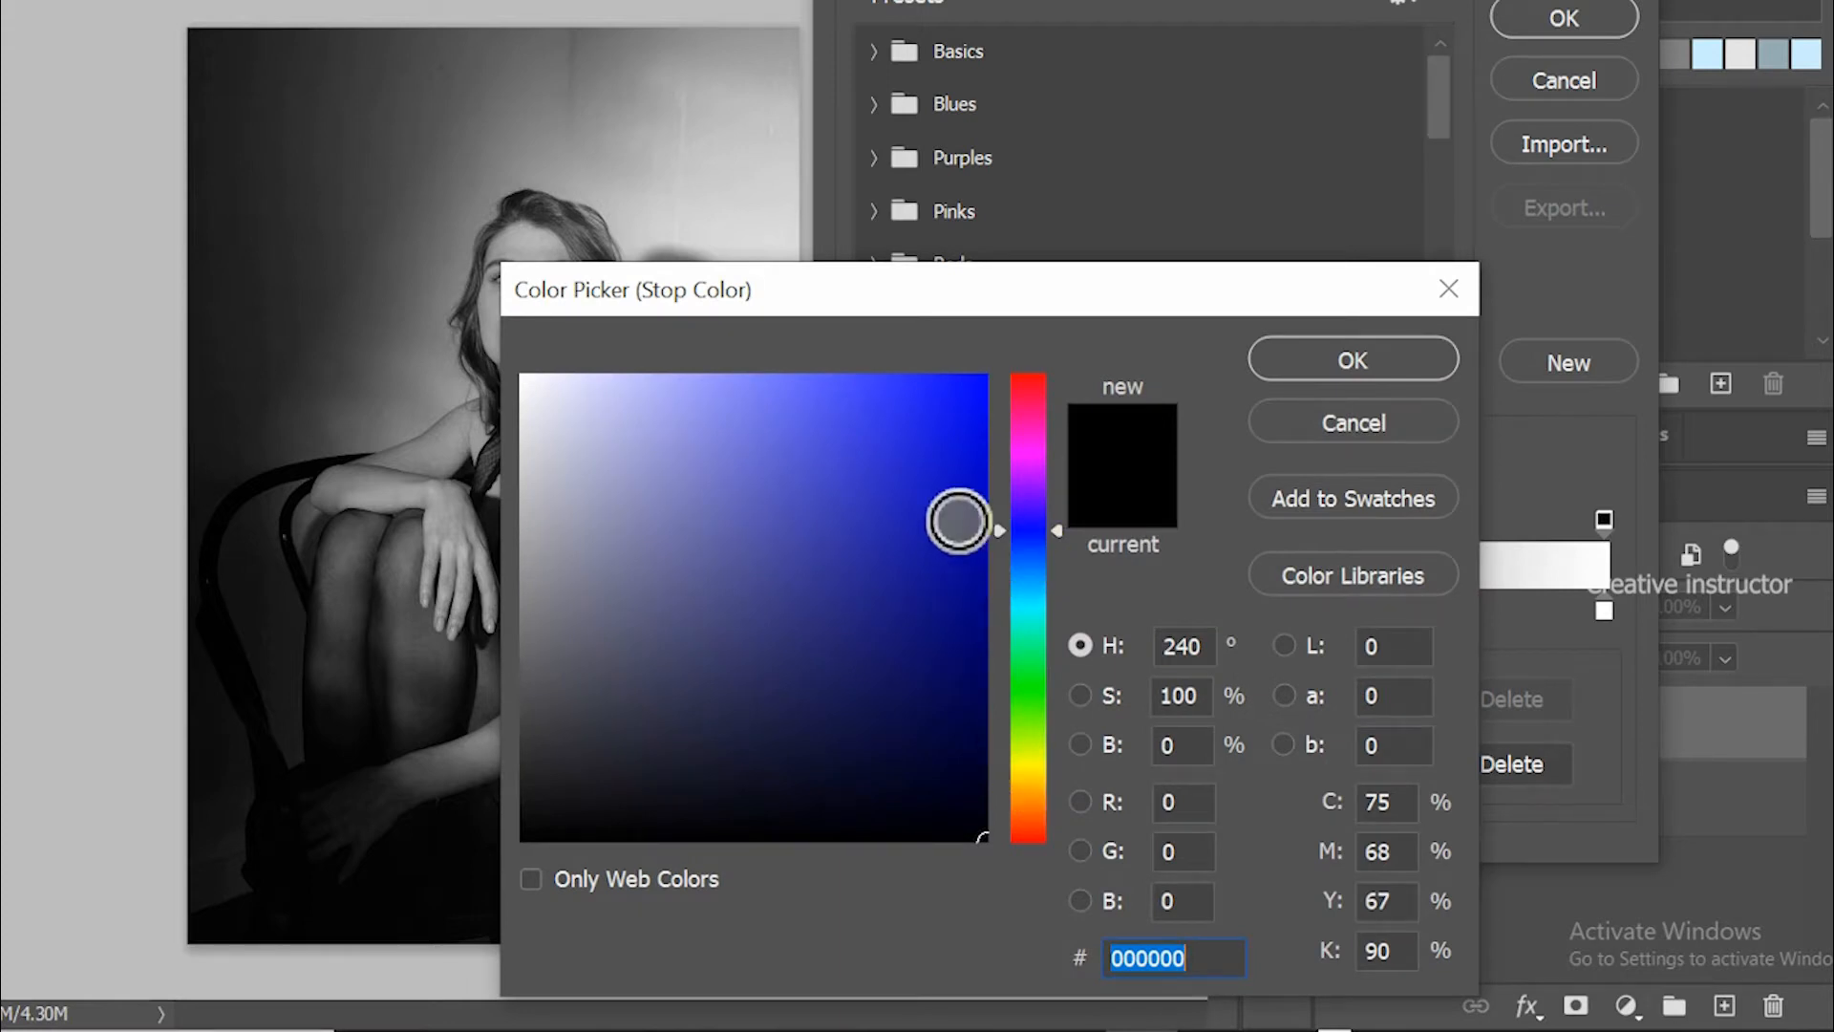
drag(1055, 528, 1056, 558)
click(976, 506)
drag(976, 507, 988, 506)
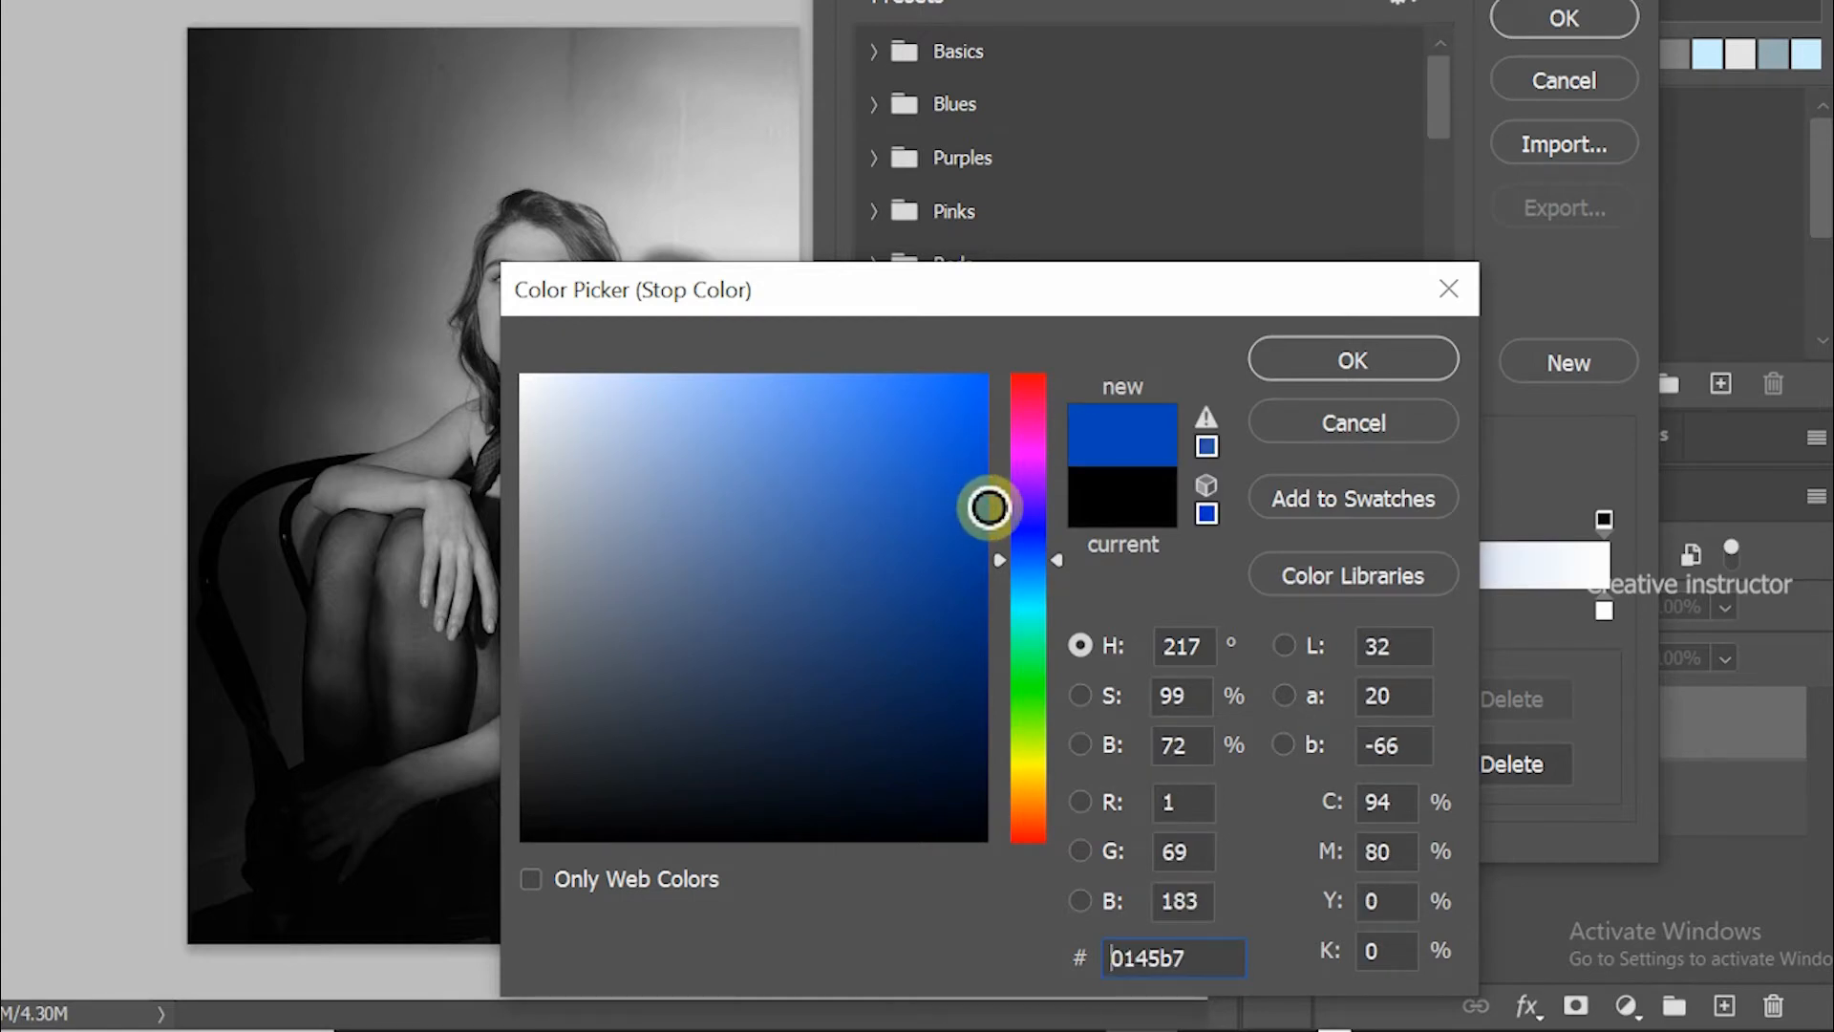
click(1349, 353)
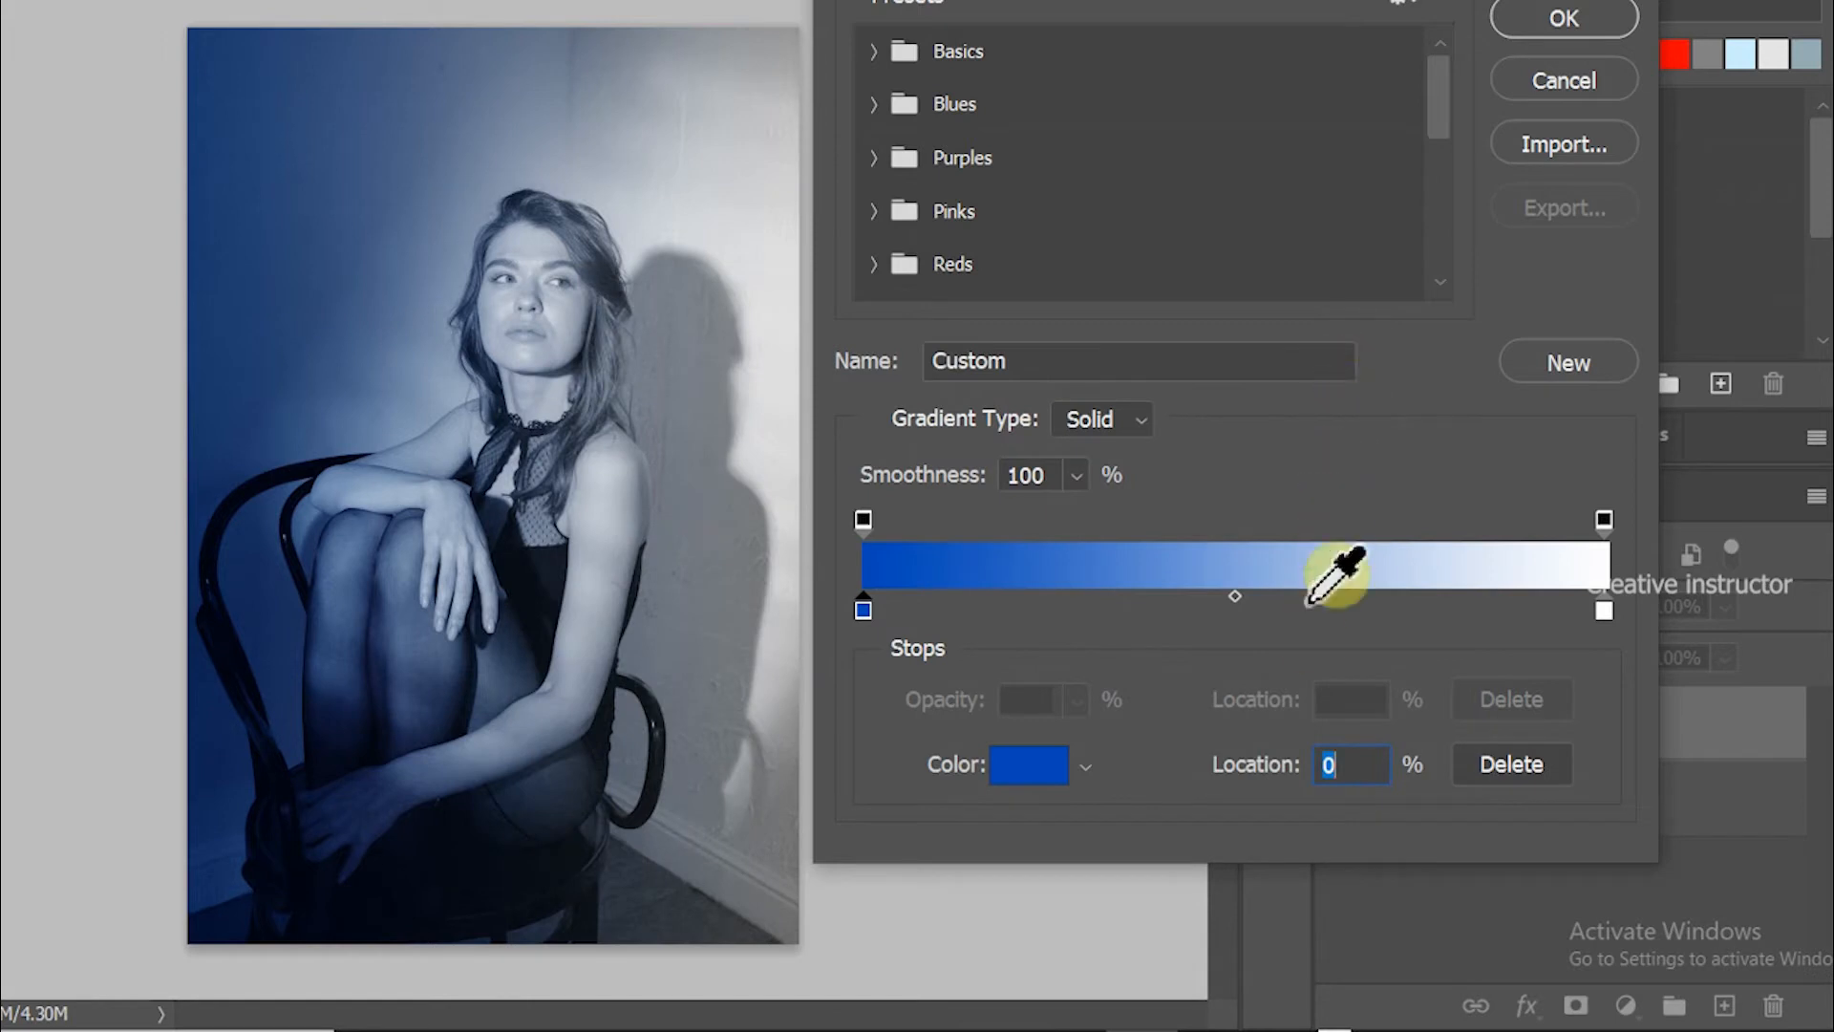
Step: Change the gradient's white color stop to red ff0000
click(1604, 611)
click(1024, 766)
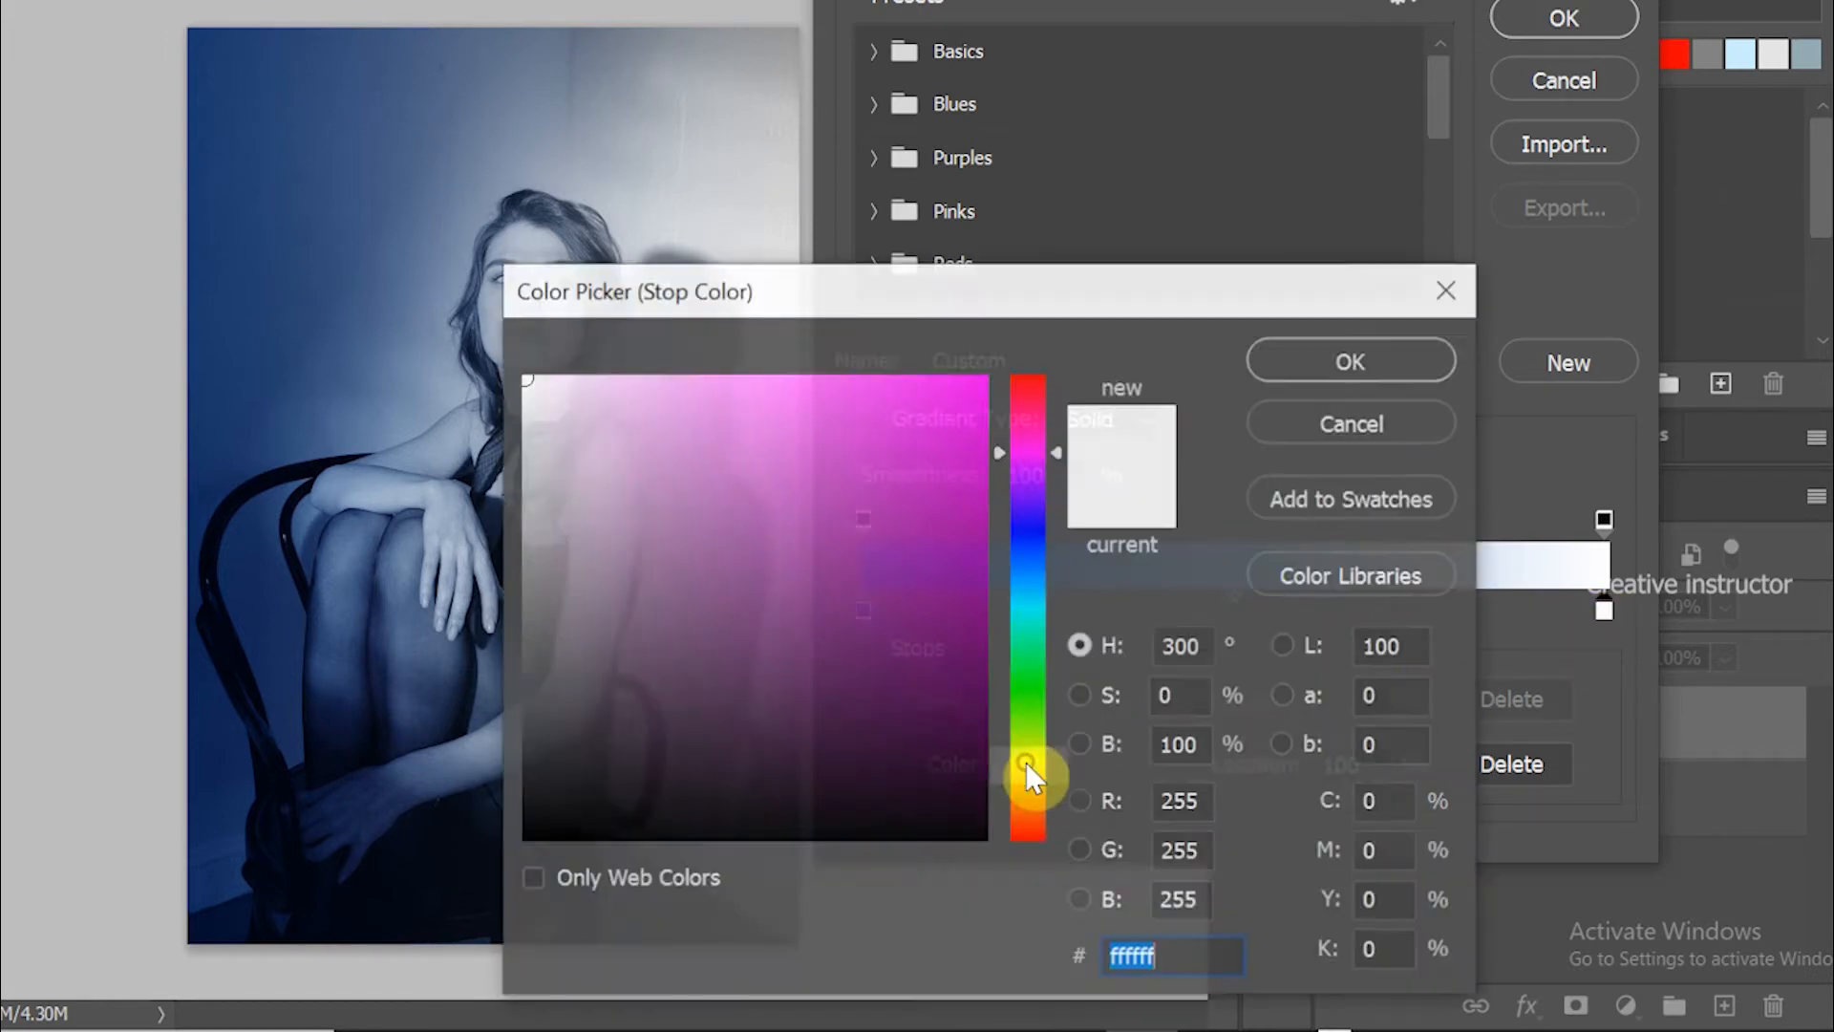
drag(1055, 451, 1056, 361)
drag(941, 398, 1028, 364)
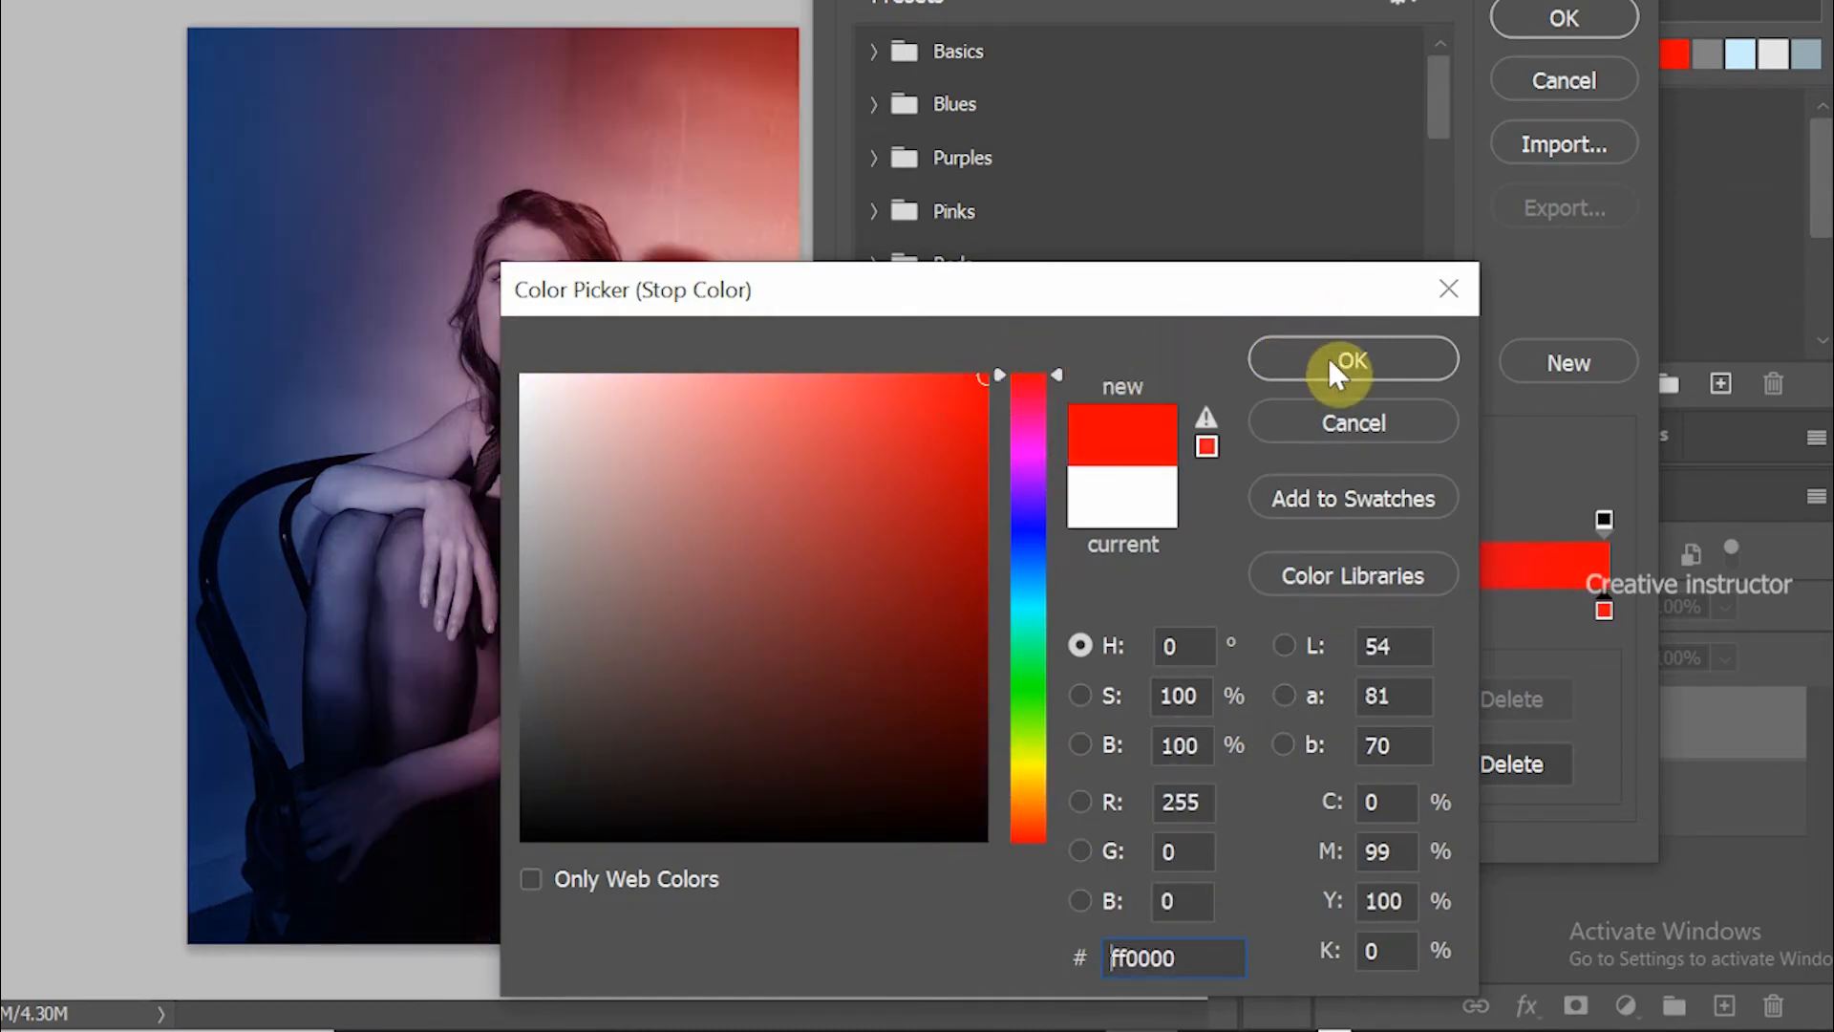
click(1334, 369)
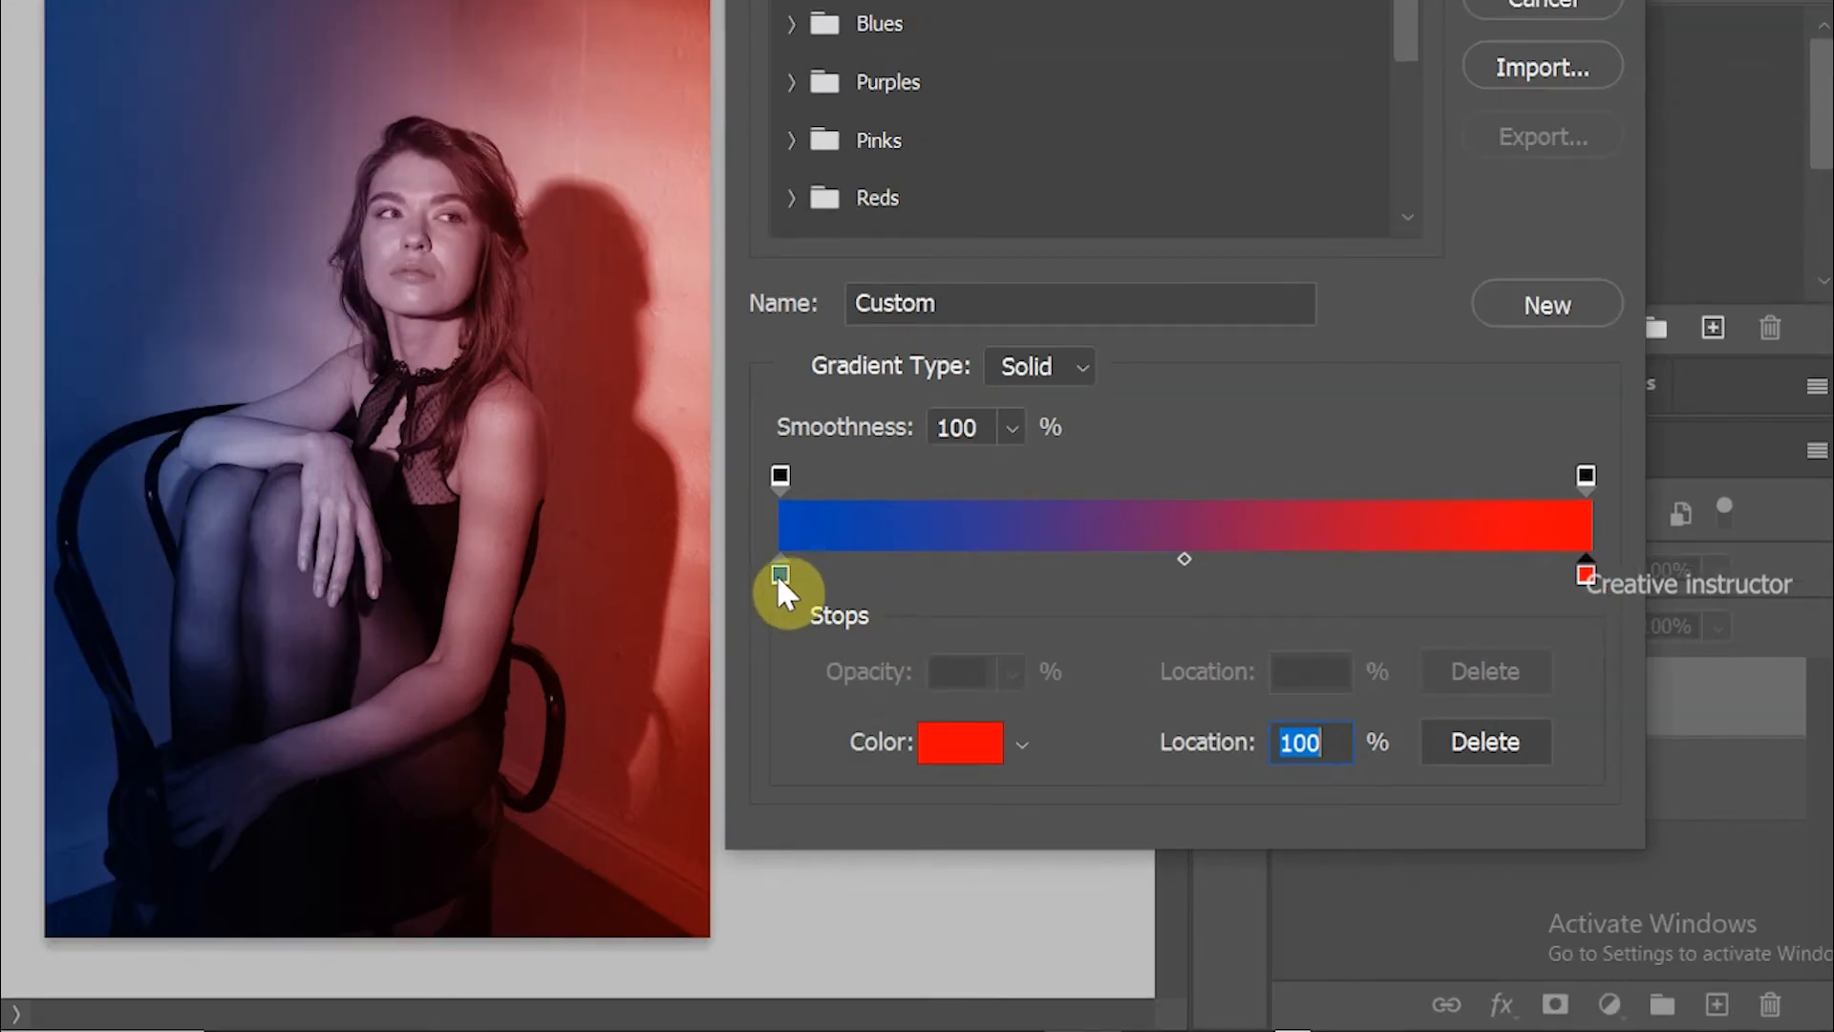
Step: Move the blue stop inward to about 29% and the red stop slightly inward, with the midpoint at 42%, and apply the gradient
click(781, 574)
drag(870, 576, 998, 578)
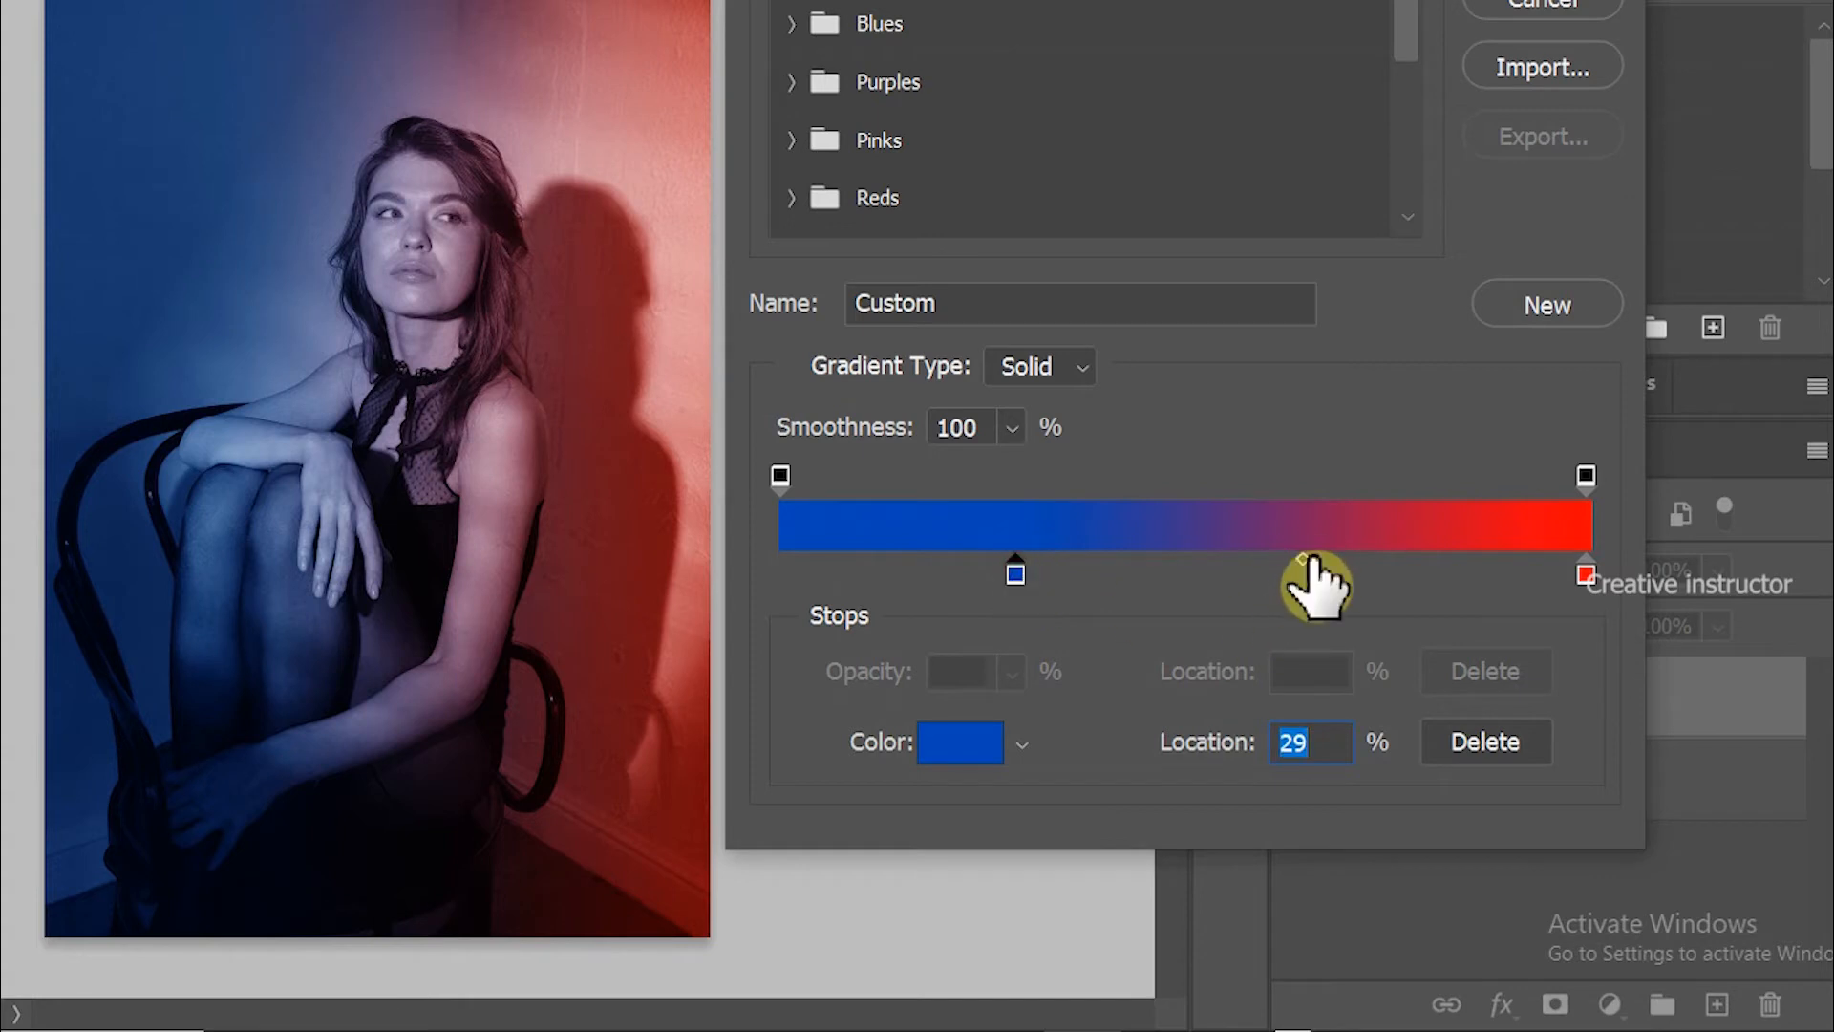
drag(1585, 574, 1465, 565)
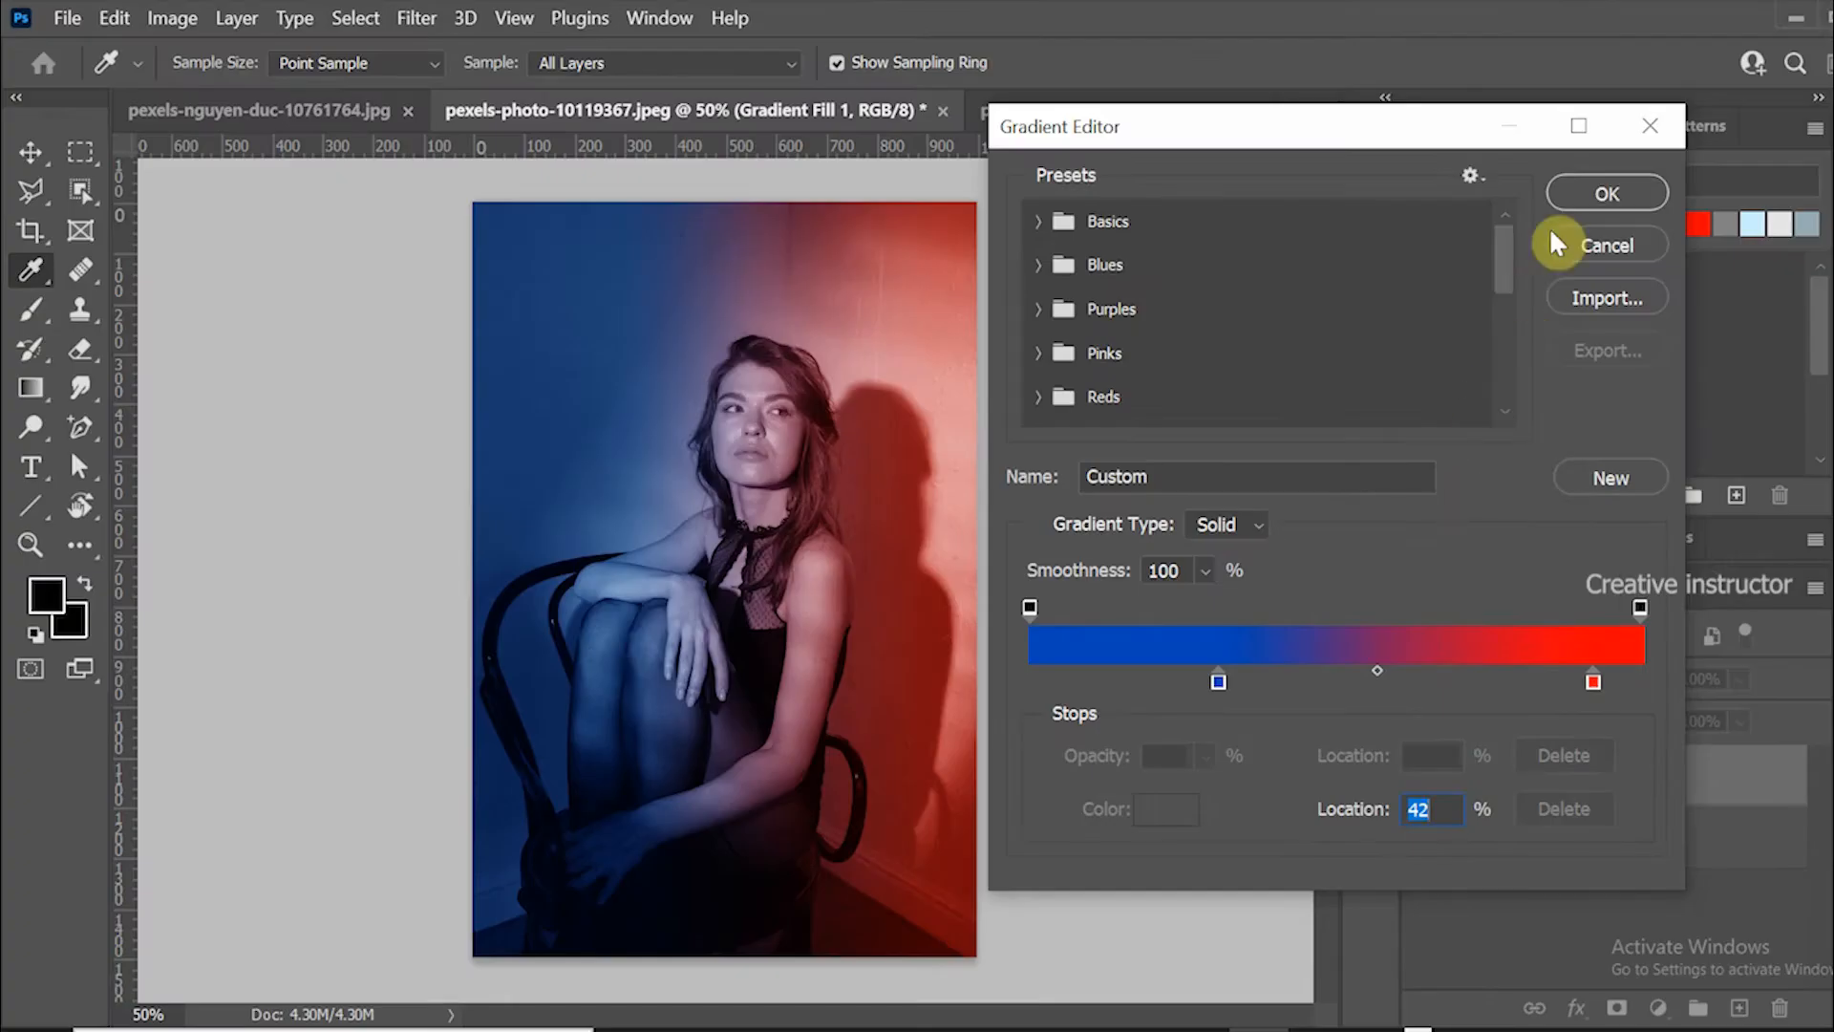
click(1575, 195)
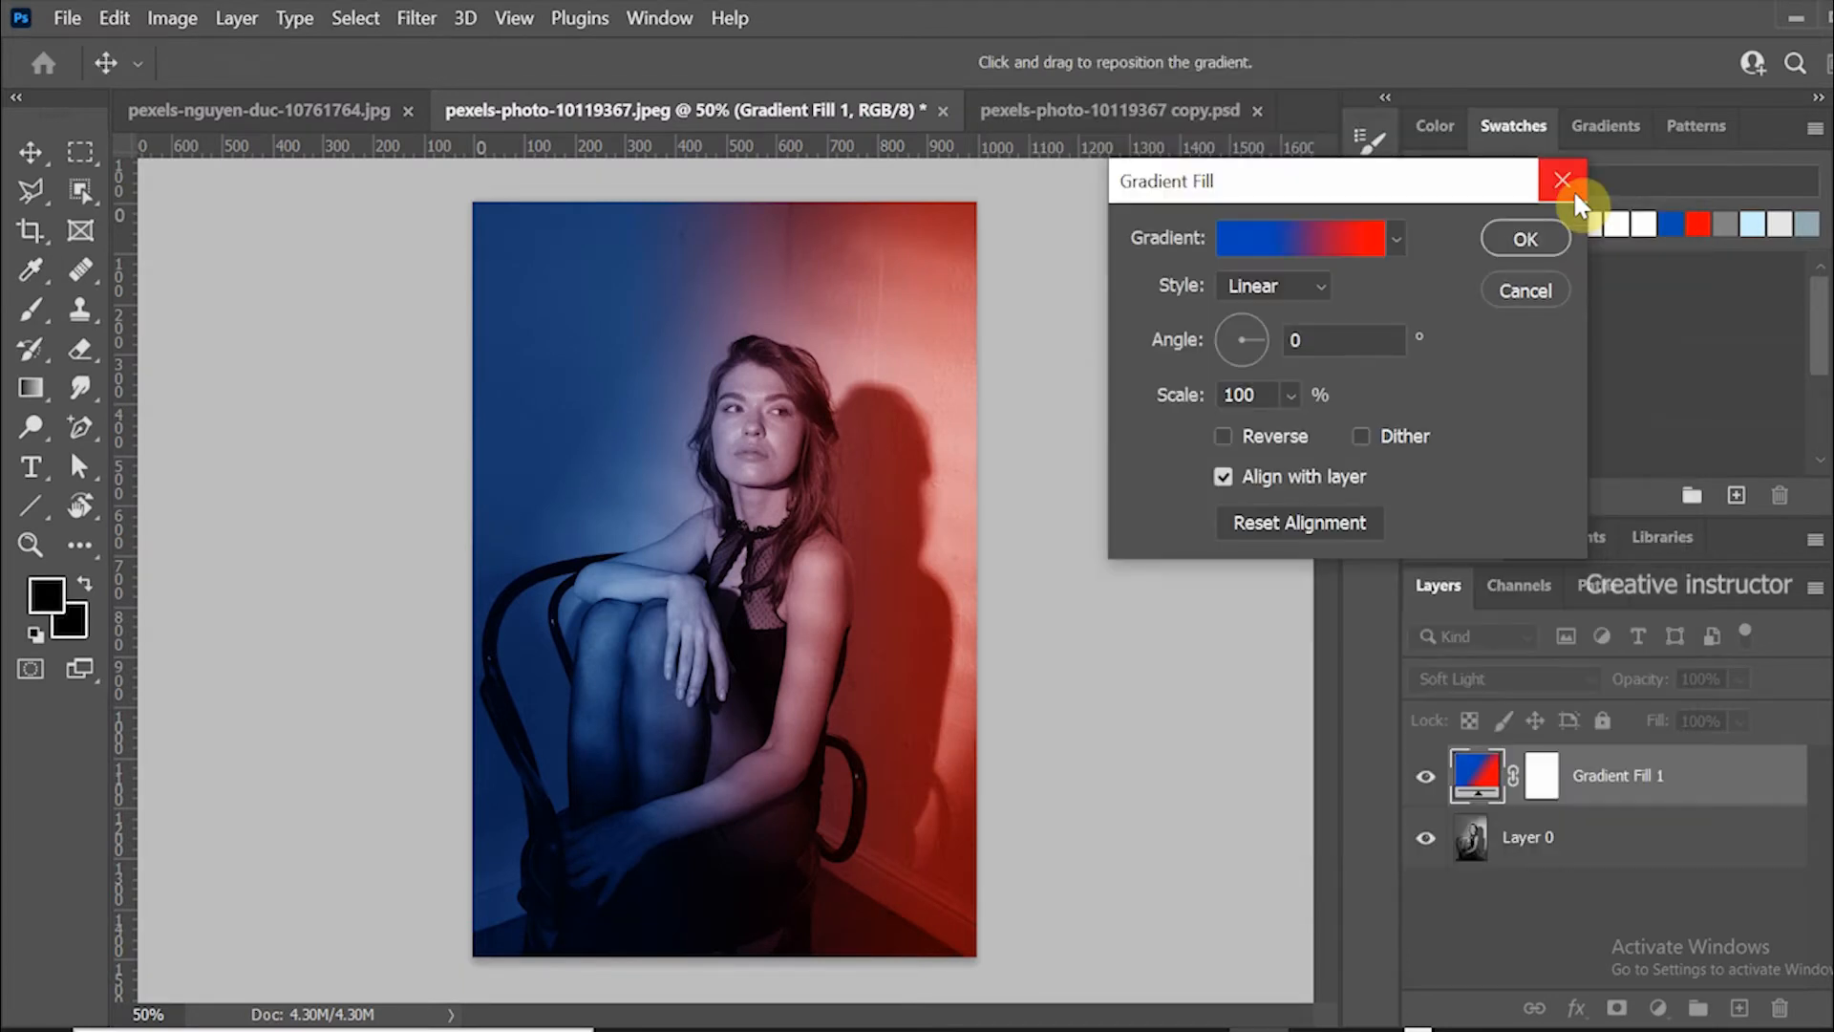
click(1526, 240)
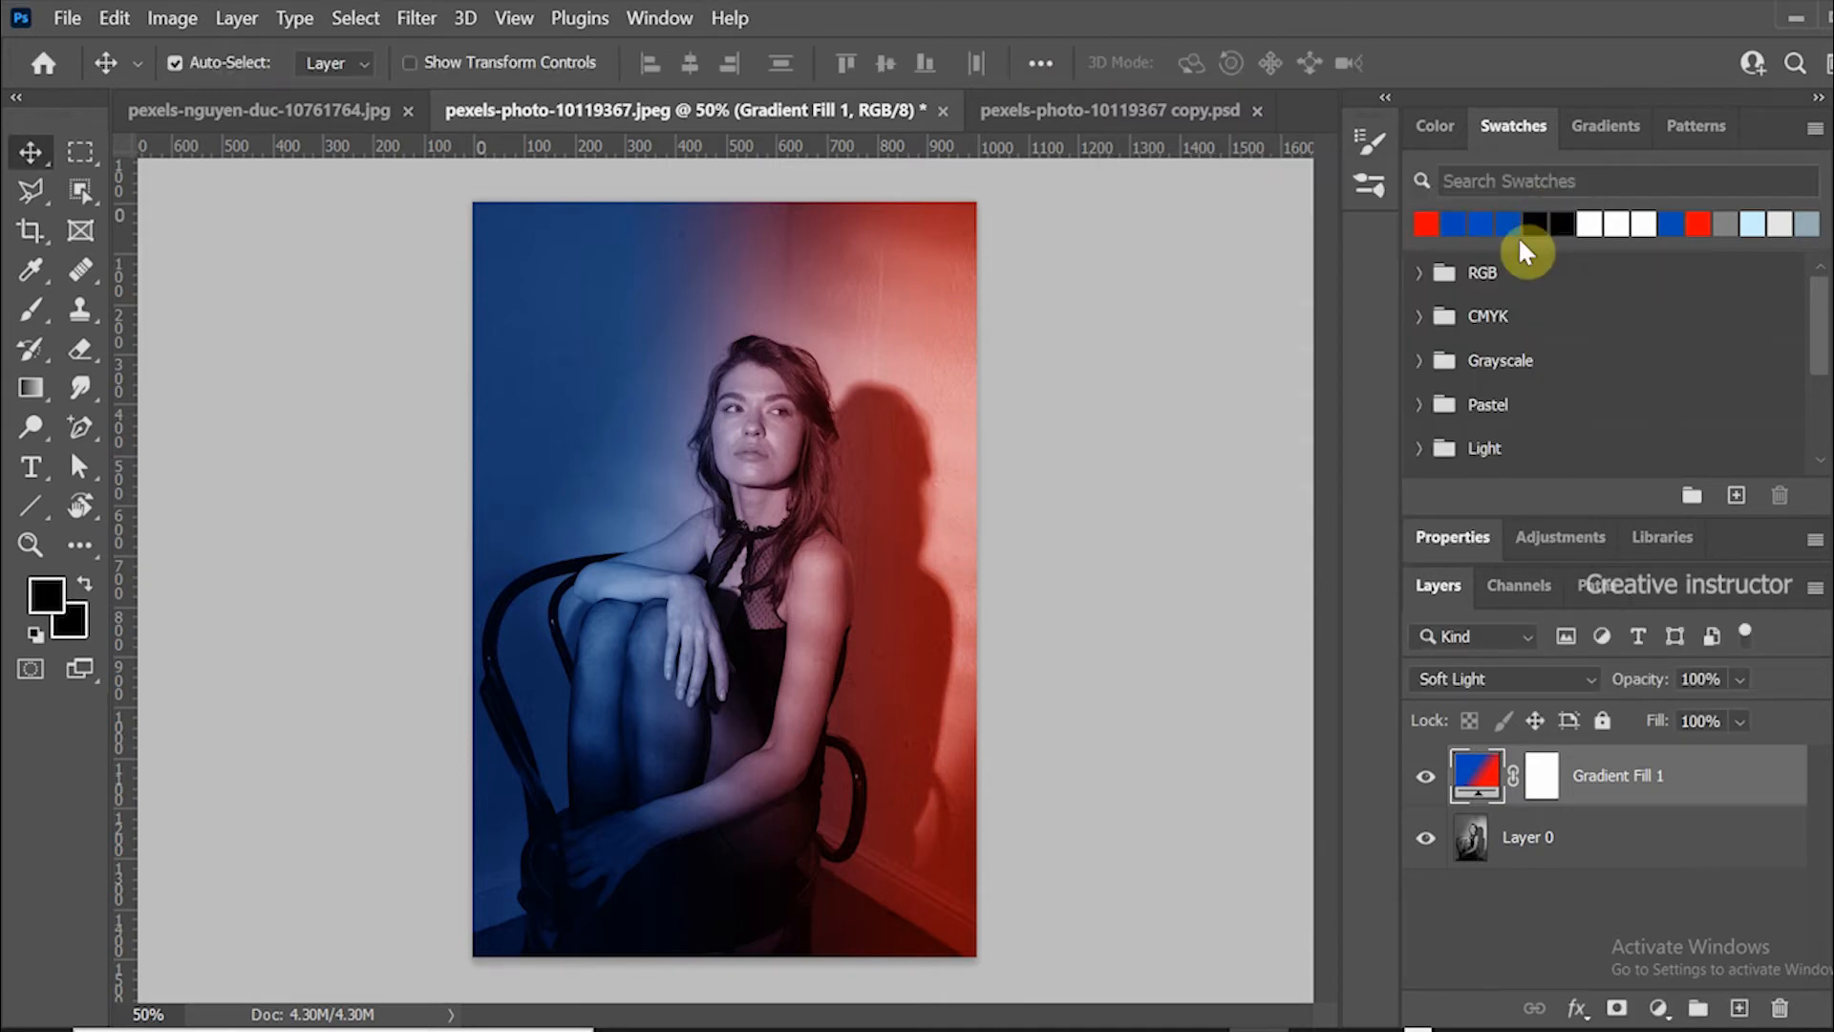
Step: Select the subject on Layer 0 and invert the selection to cover the background around the woman
click(1468, 836)
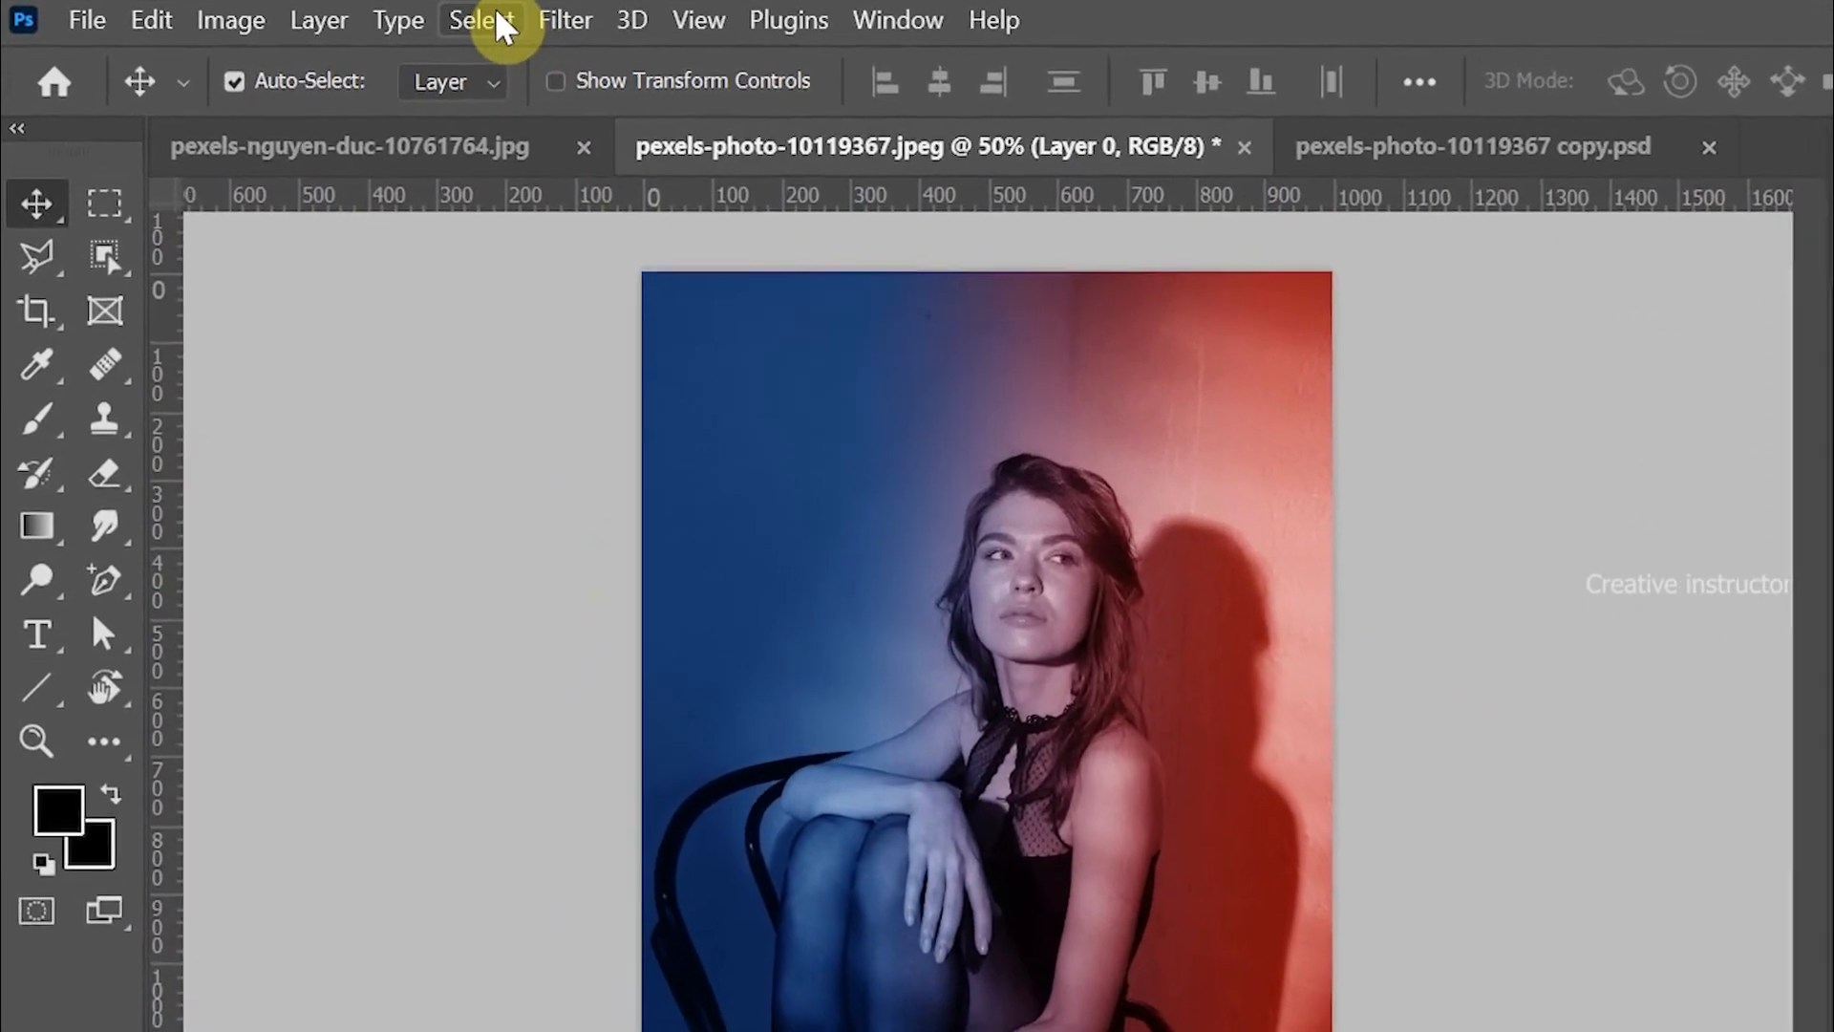
click(487, 21)
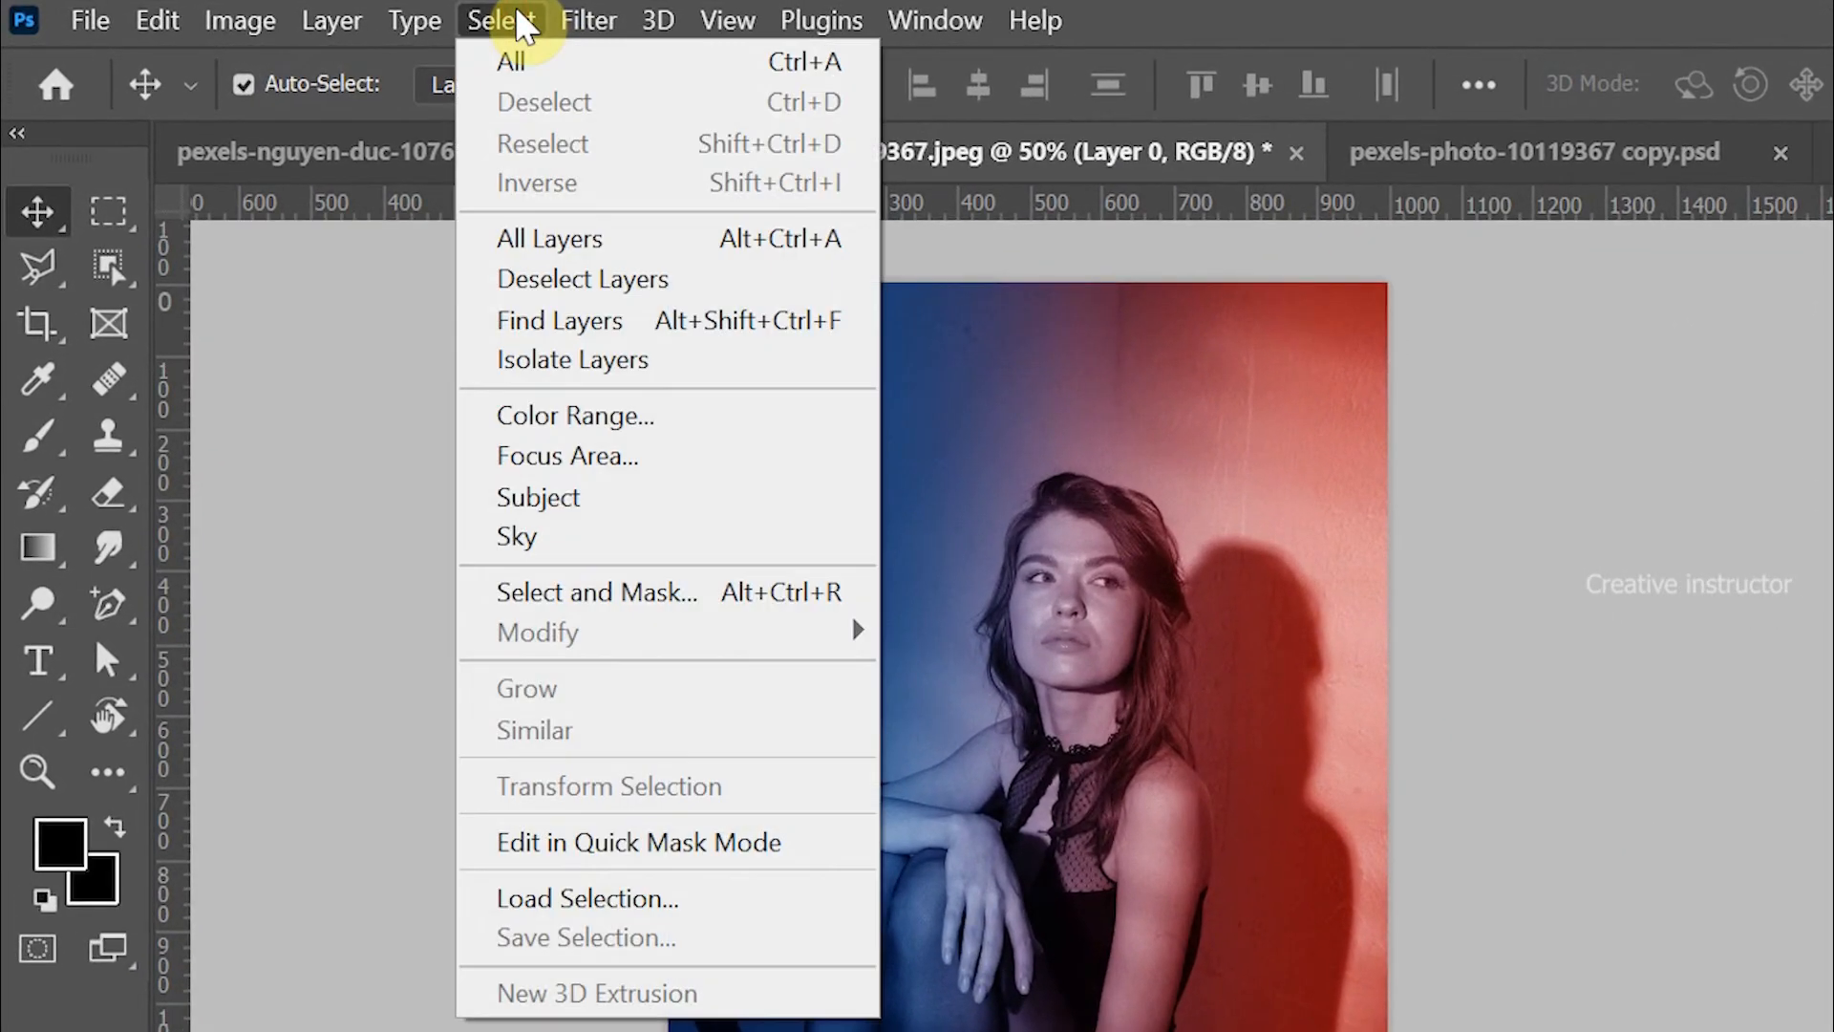
click(573, 501)
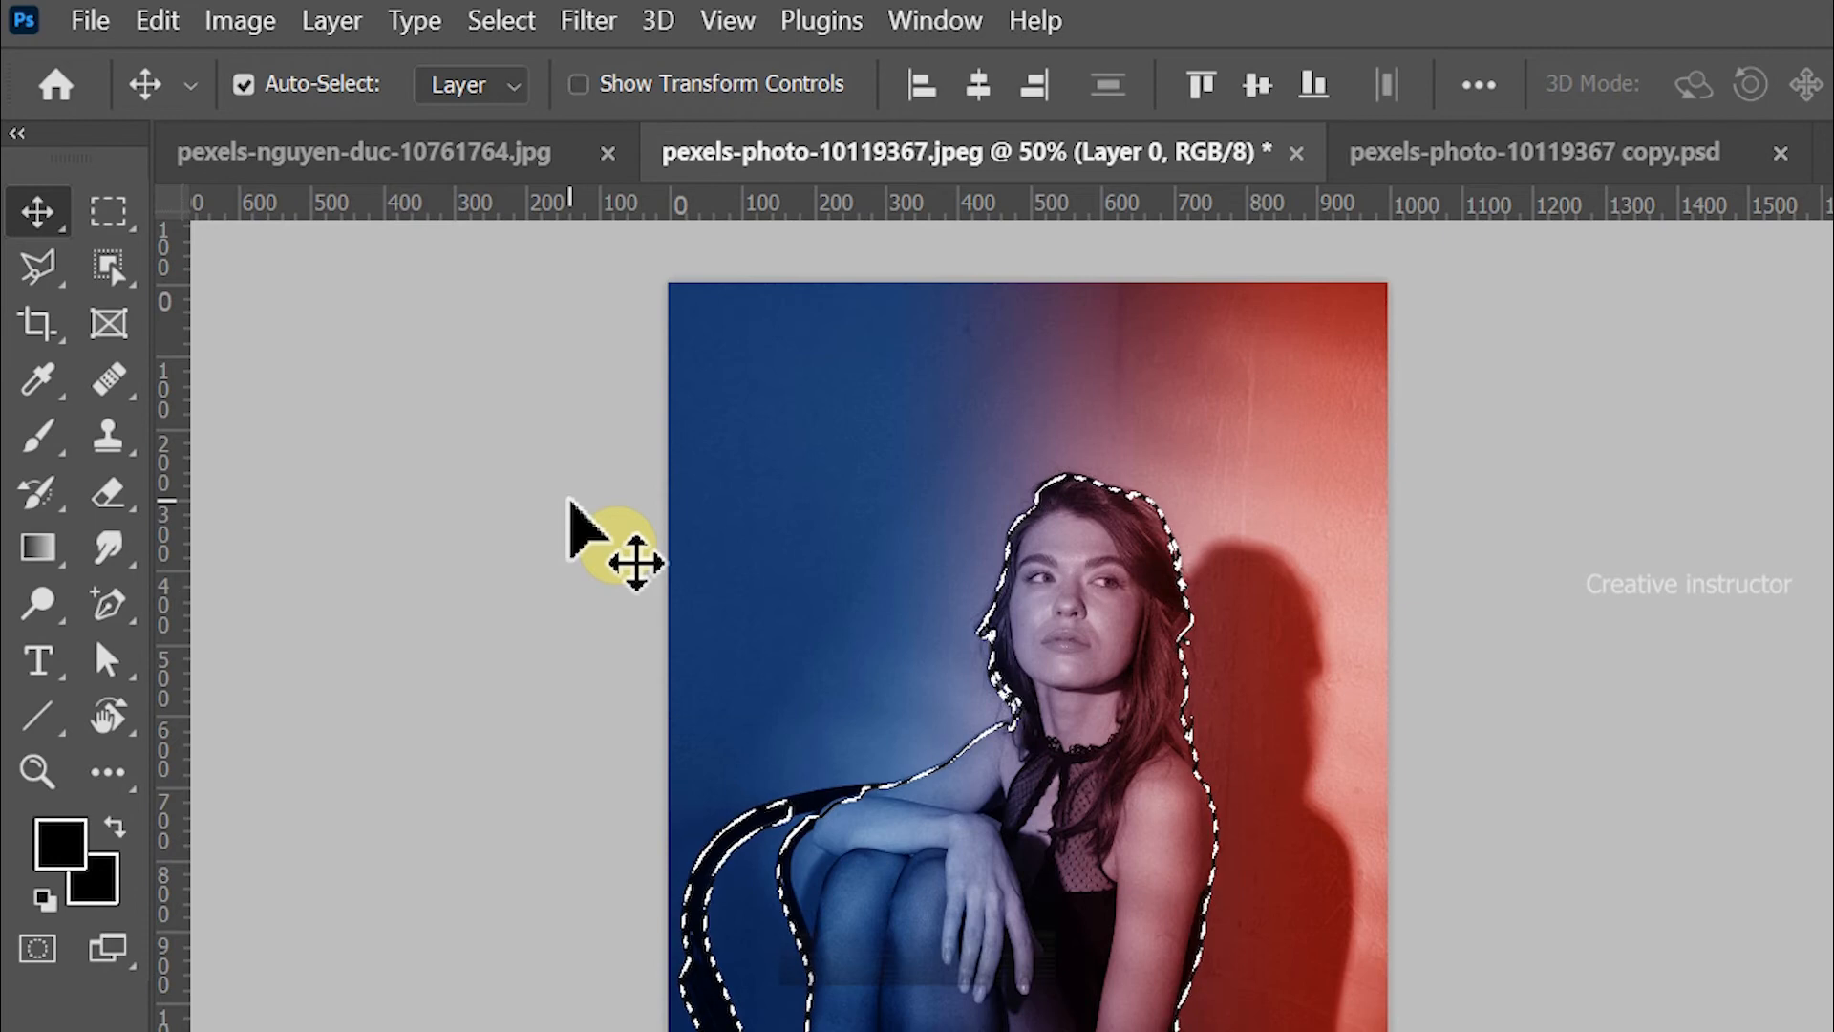
click(502, 23)
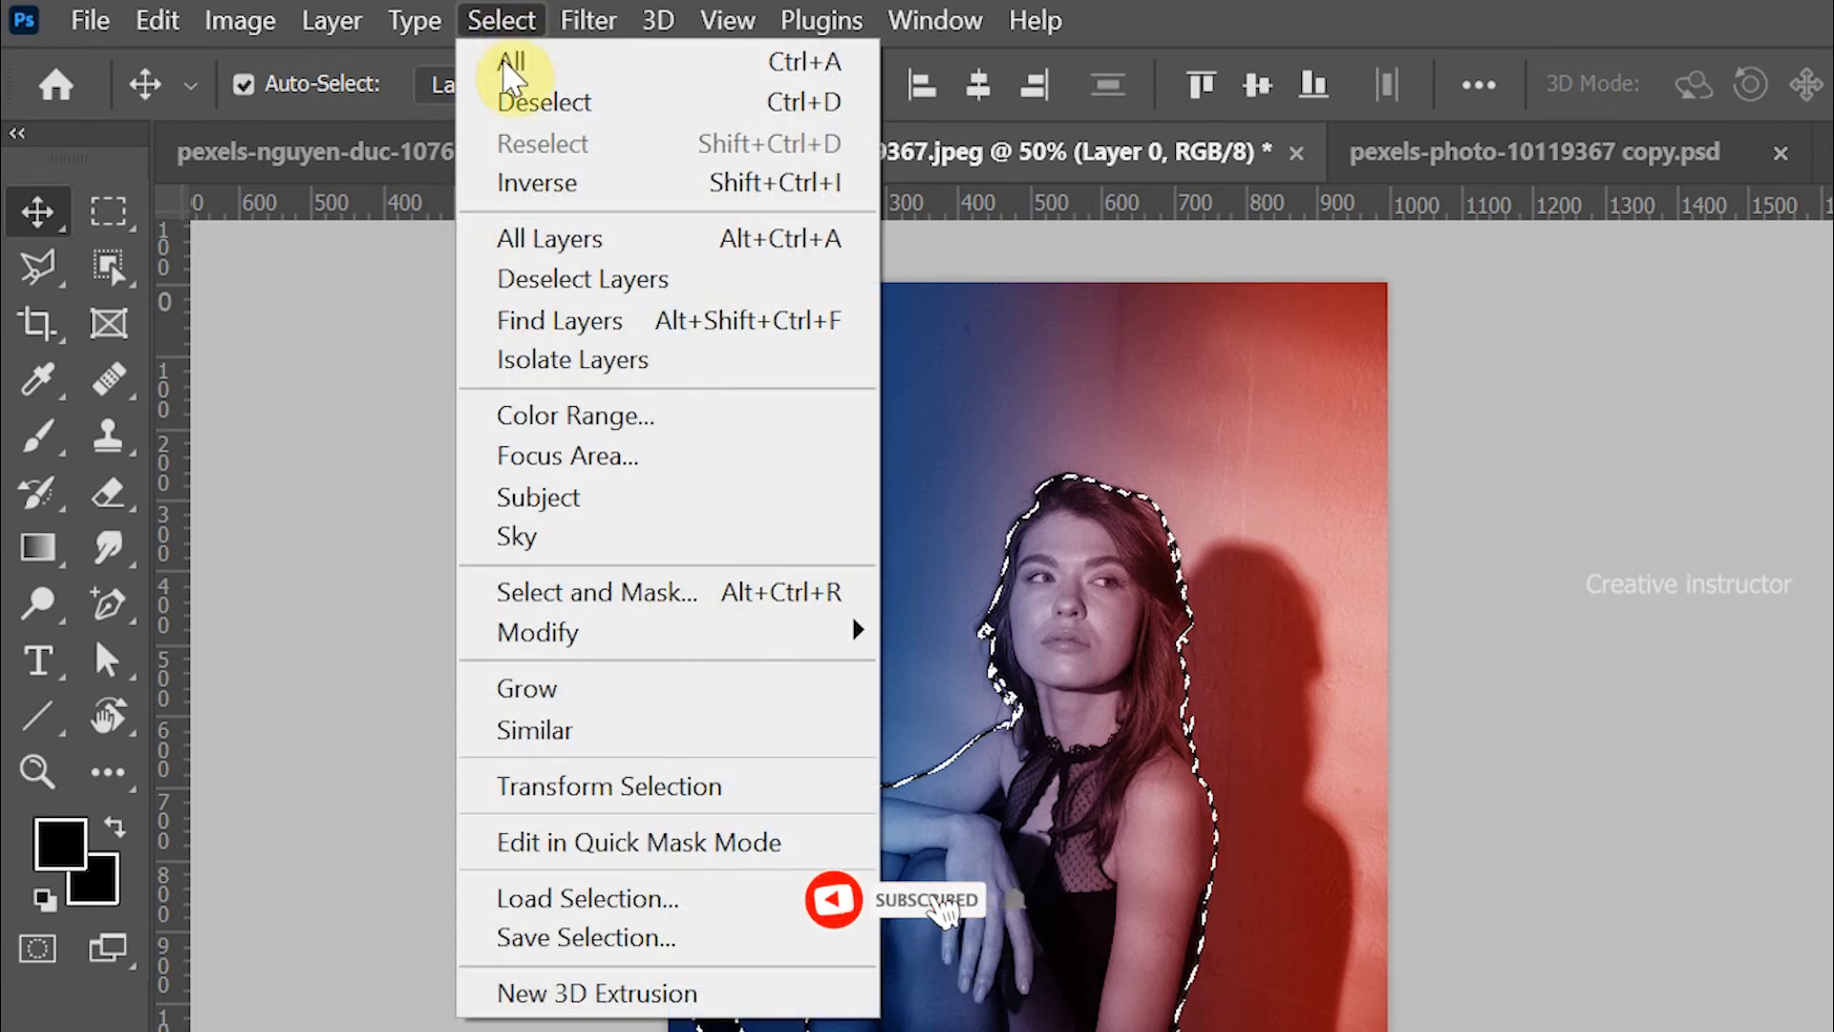
click(535, 184)
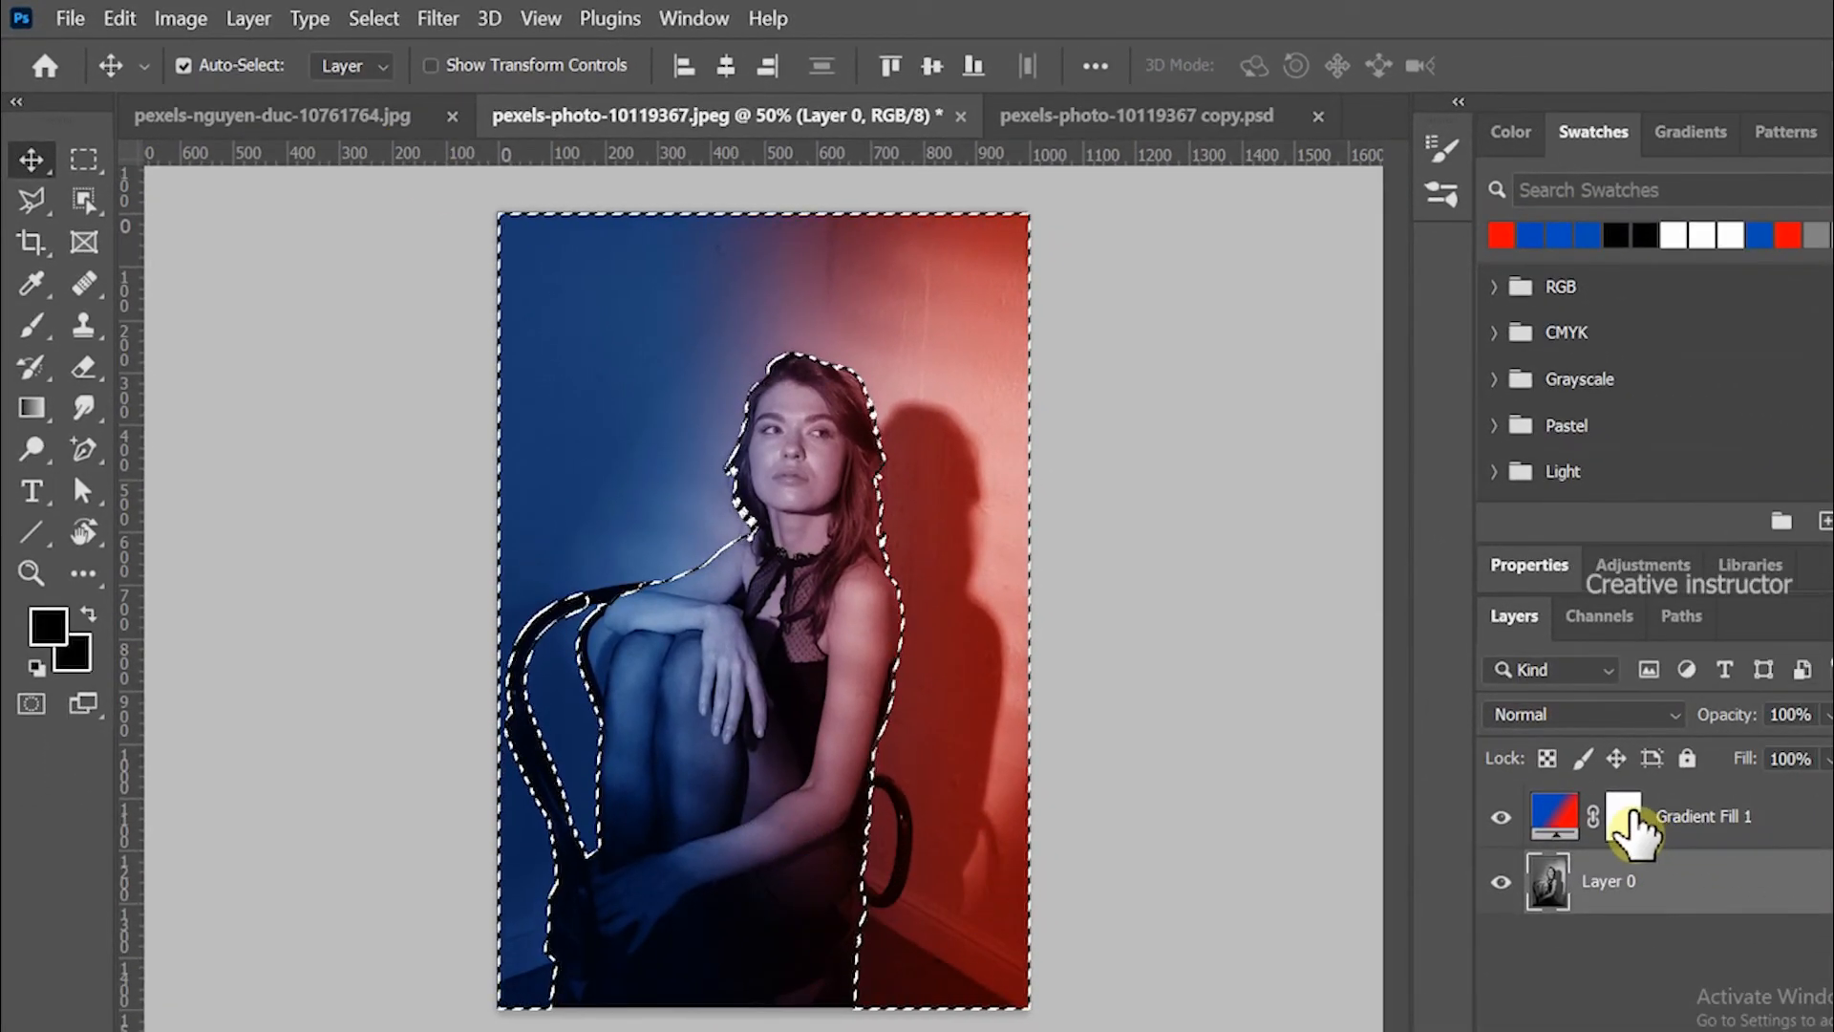
Step: Paint black at 40% brush opacity on the Gradient Fill 1 mask across the selected background to soften its colors
click(1626, 814)
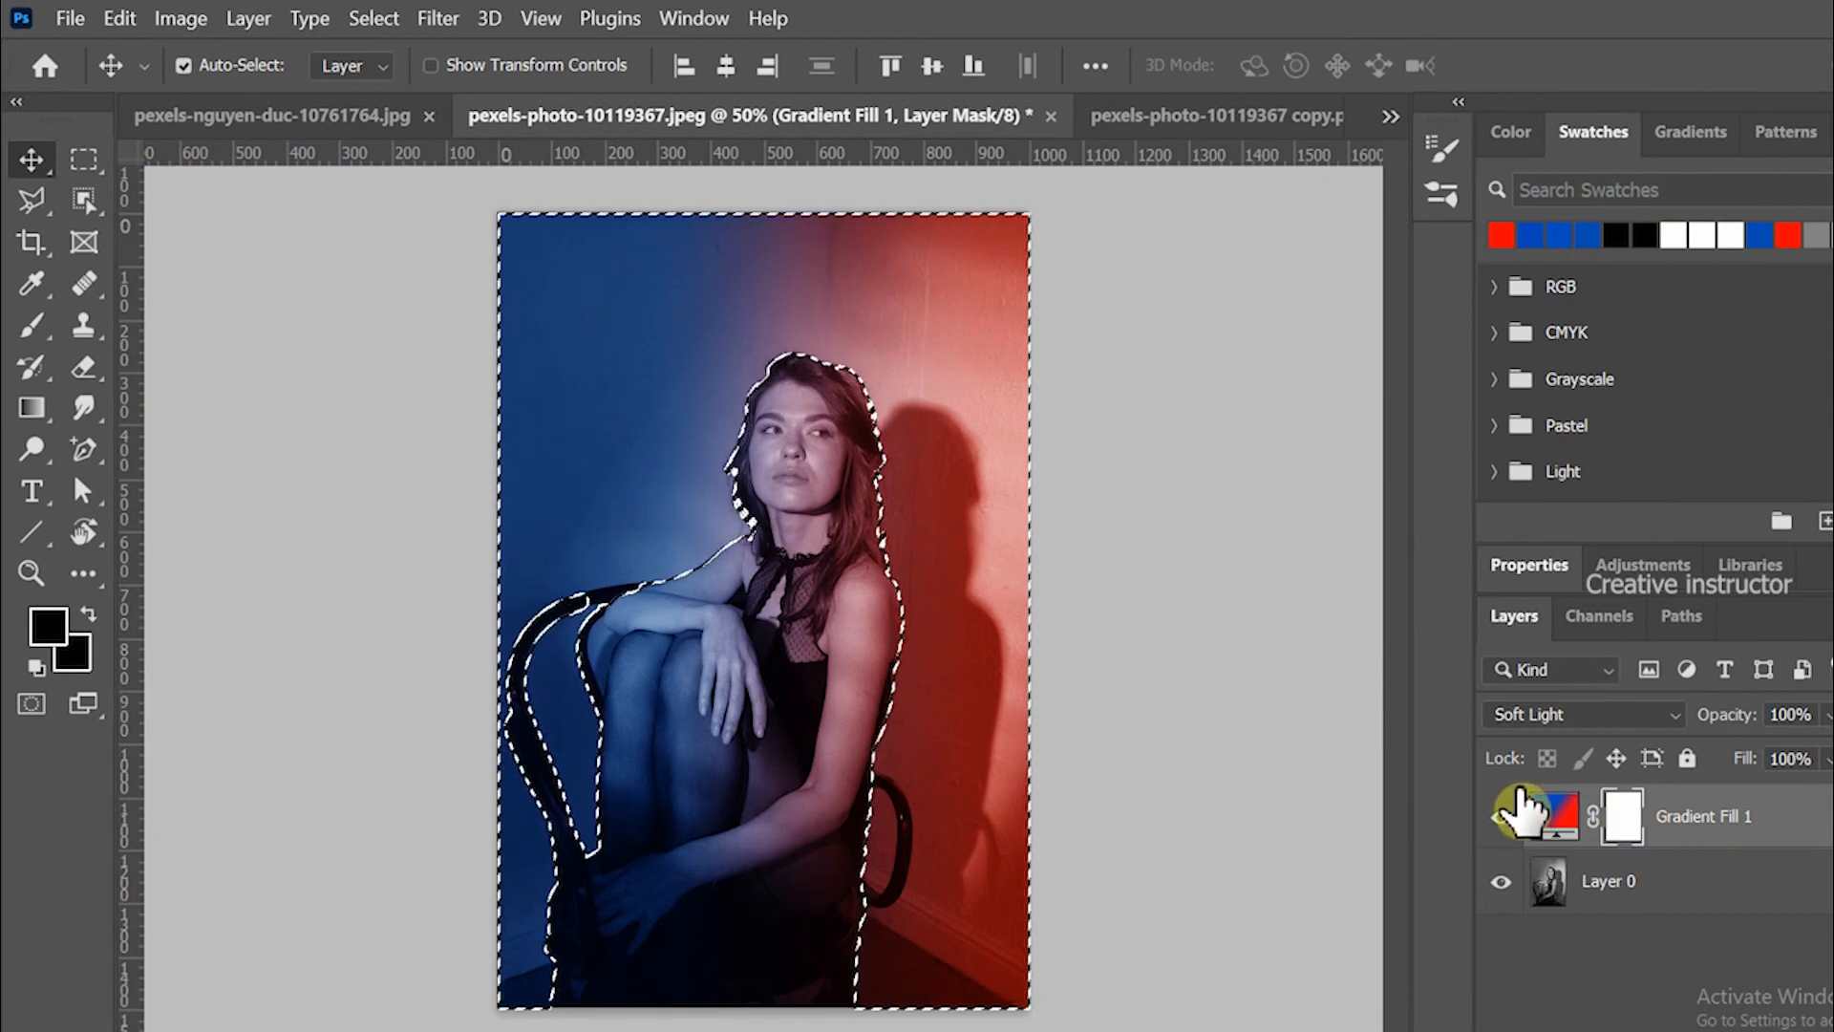
click(35, 329)
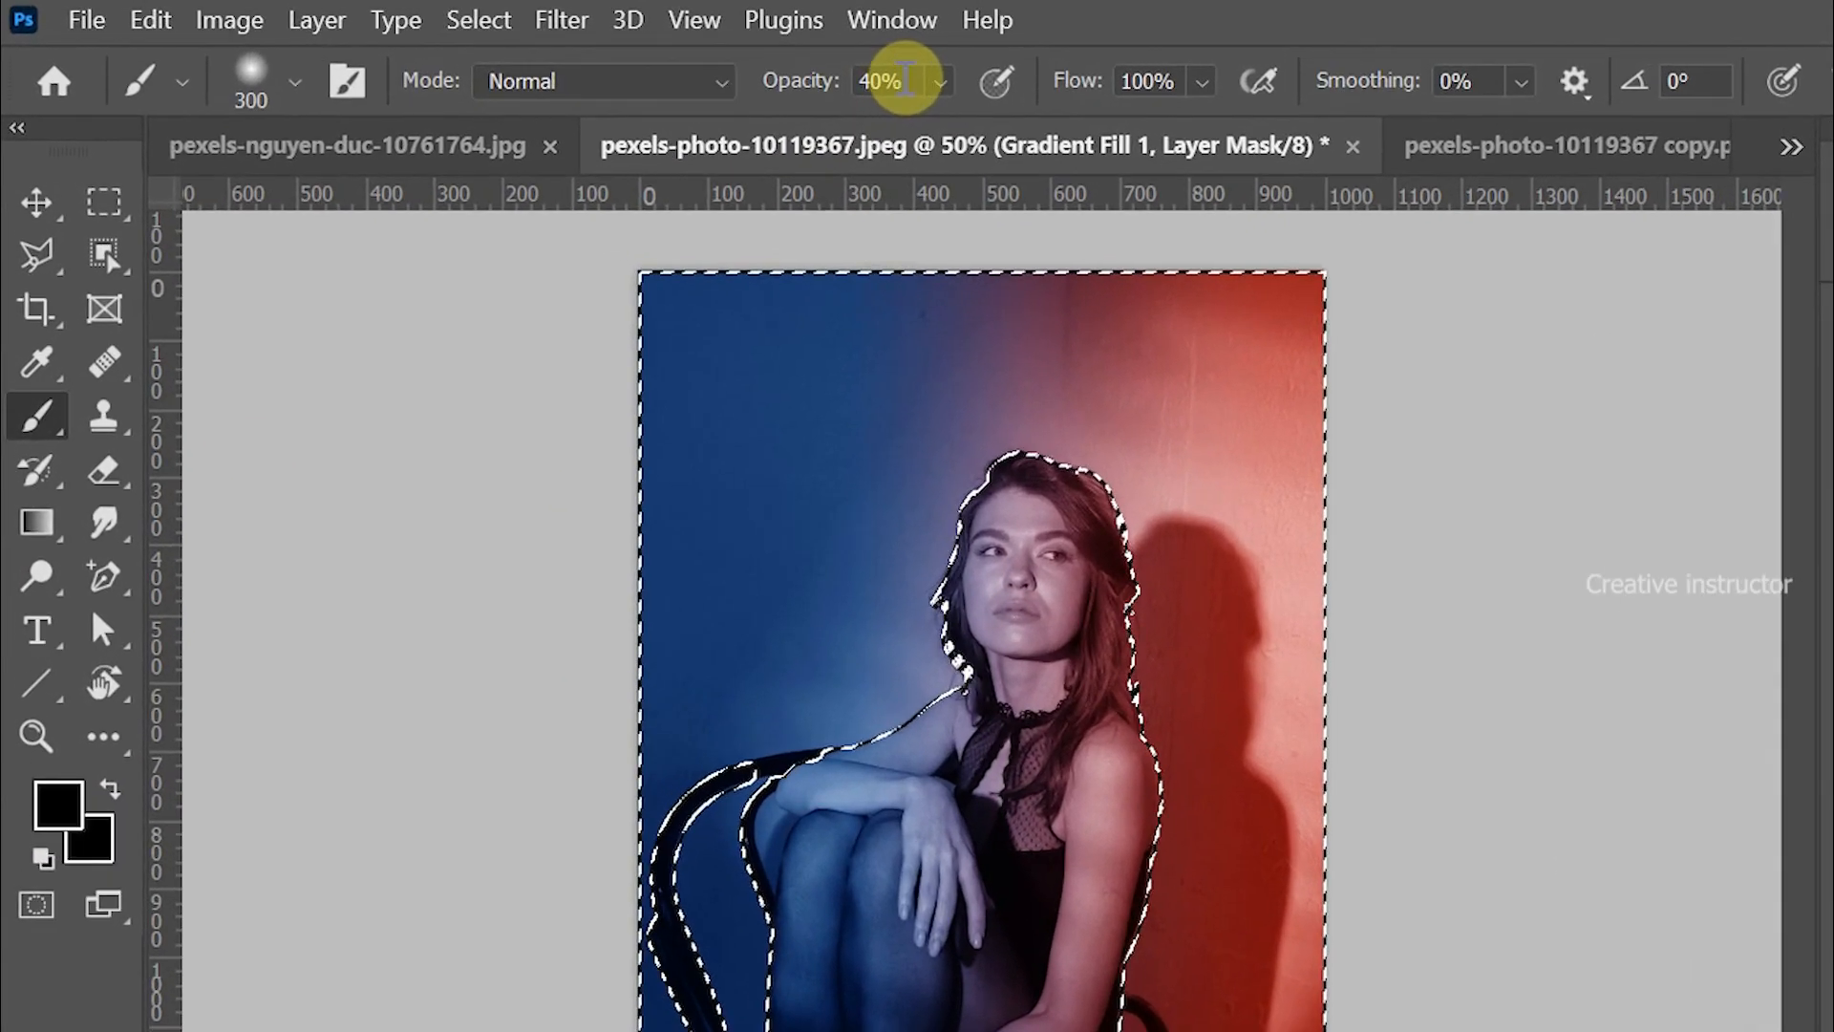
click(687, 64)
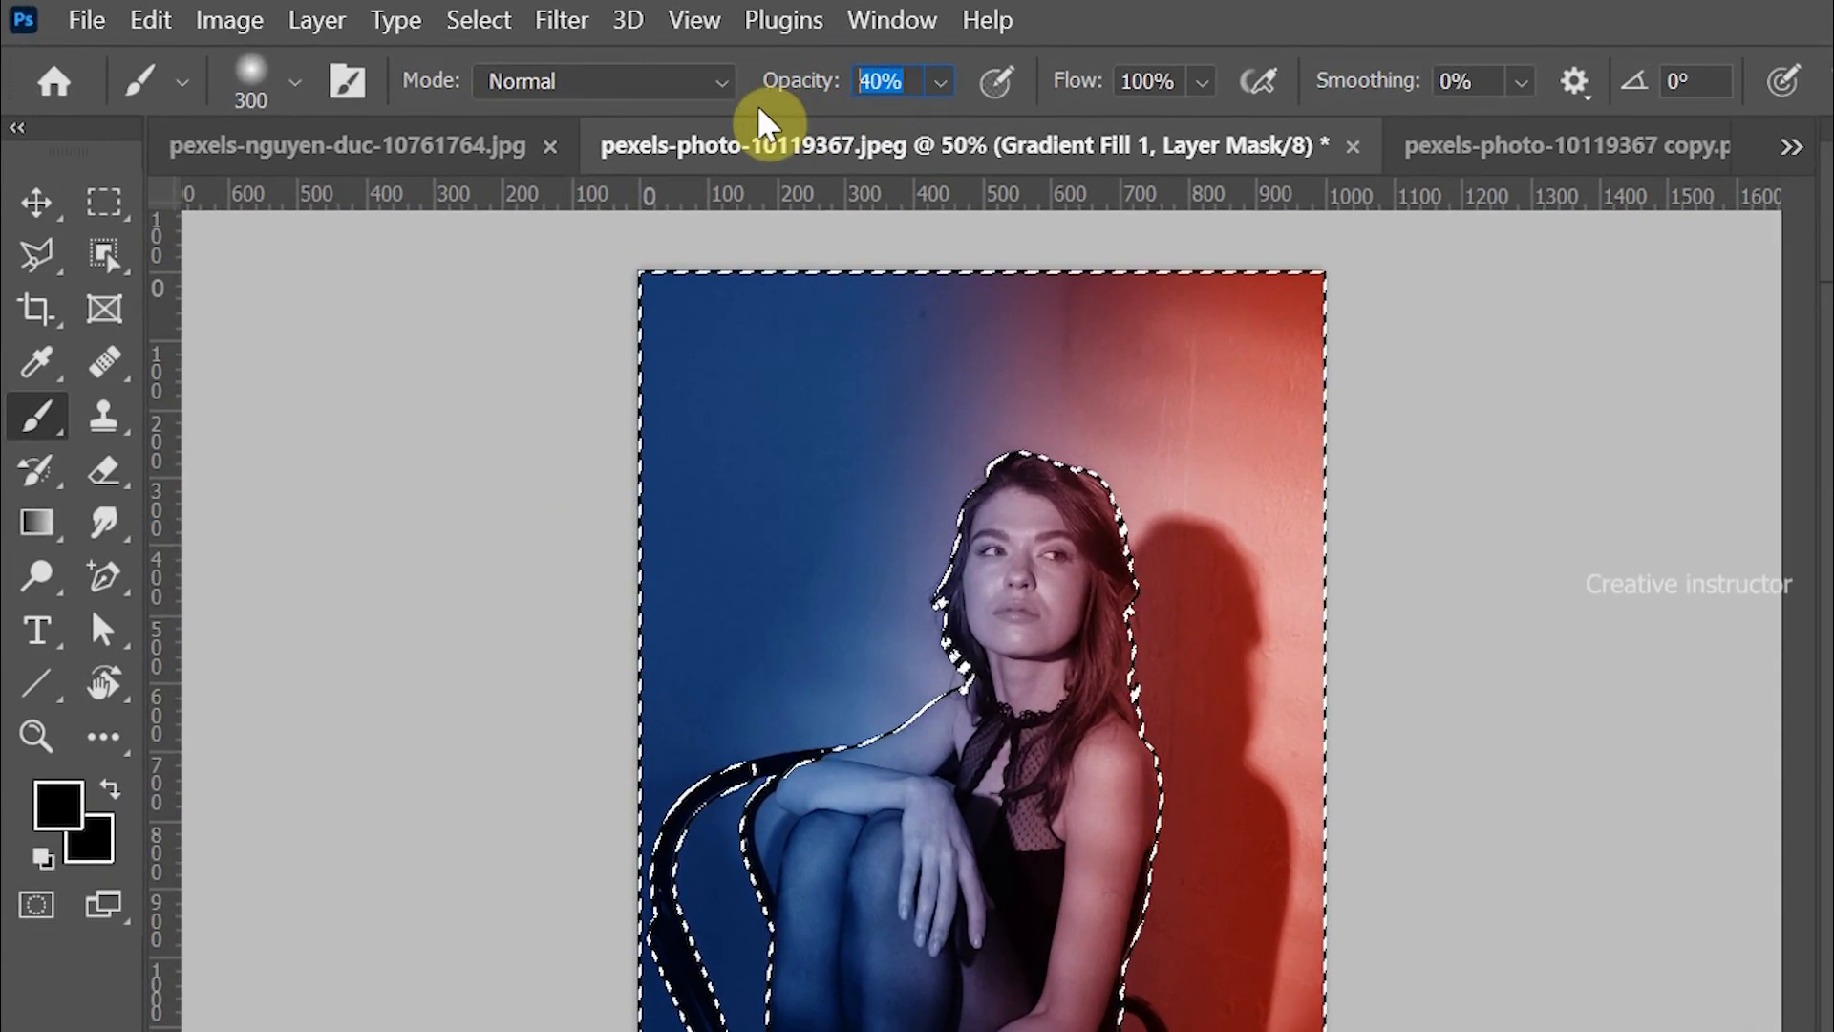
key(Return)
mouse_move(675, 319)
mouse_down()
mouse_move(1347, 326)
mouse_move(790, 348)
mouse_move(1302, 417)
mouse_move(647, 507)
mouse_move(1347, 540)
mouse_move(572, 592)
mouse_move(1397, 656)
mouse_move(506, 732)
mouse_move(1131, 756)
mouse_up()
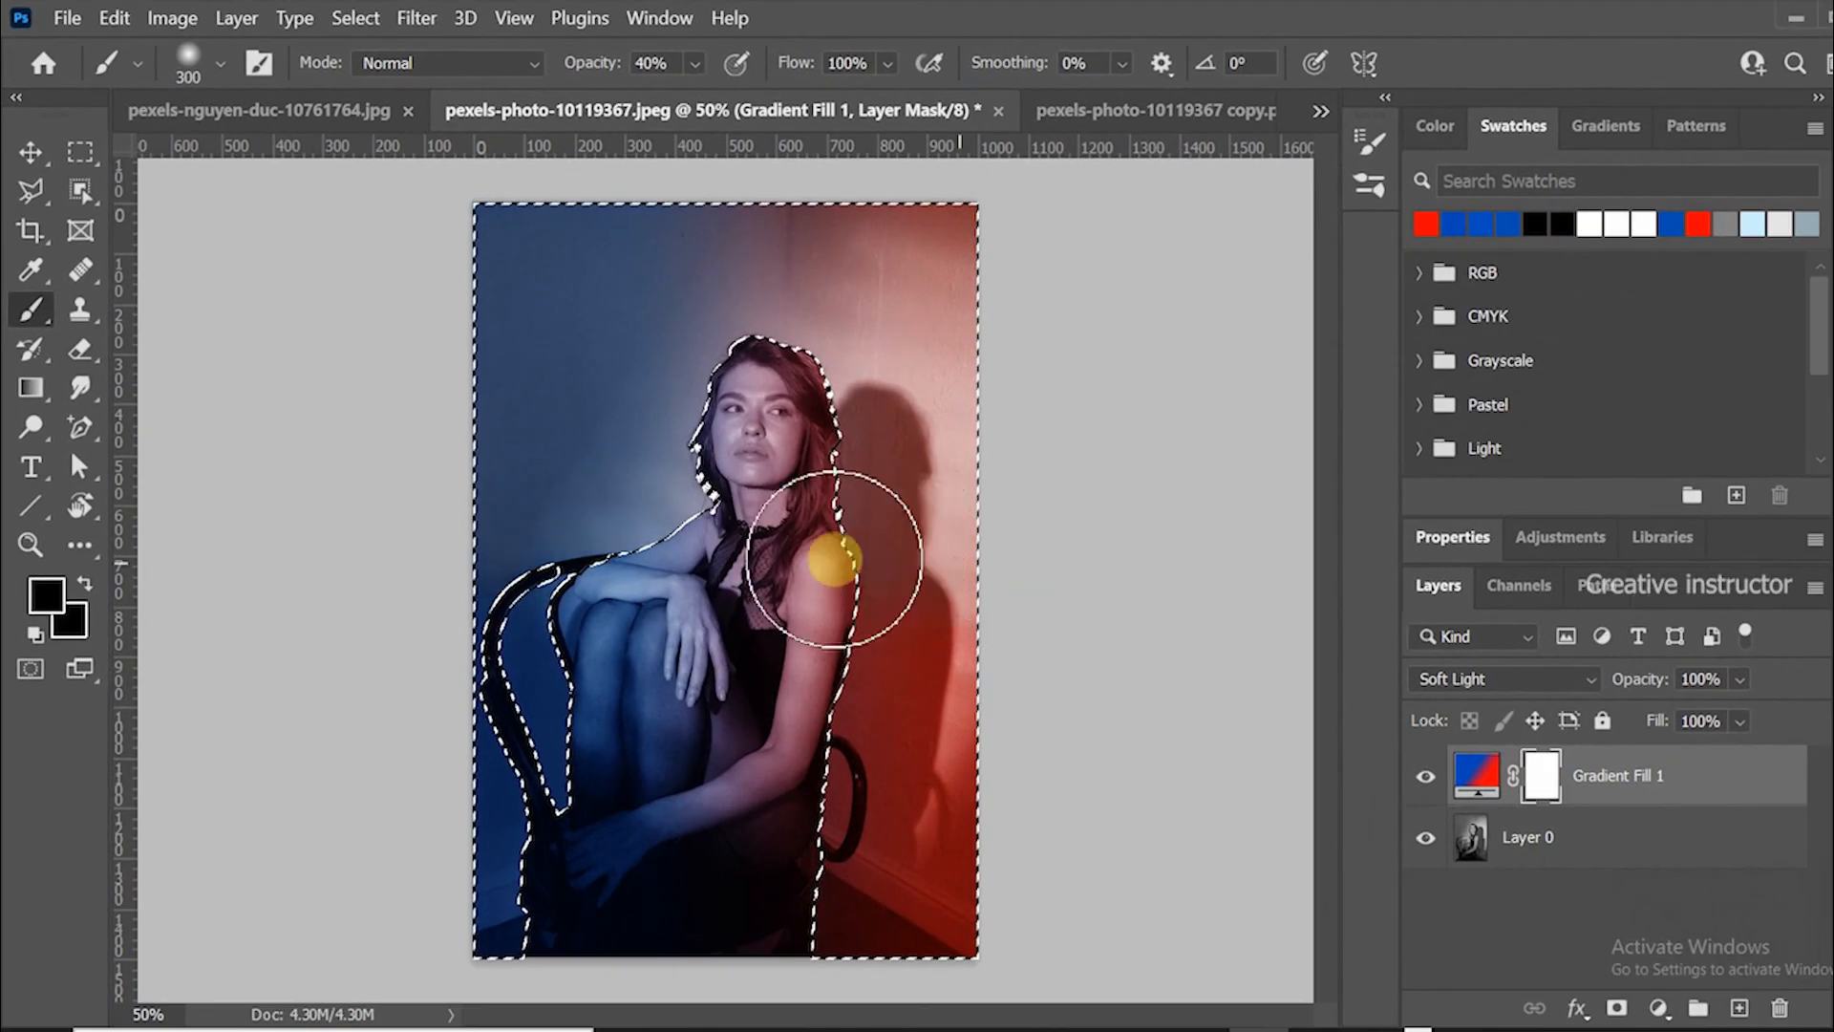
mouse_move(834, 558)
mouse_down()
mouse_move(498, 569)
mouse_move(378, 603)
mouse_move(1095, 627)
mouse_move(368, 692)
mouse_move(1003, 687)
mouse_move(523, 705)
mouse_move(505, 741)
mouse_move(912, 761)
mouse_move(909, 783)
mouse_move(339, 820)
mouse_move(1023, 844)
mouse_move(347, 879)
mouse_move(1109, 948)
mouse_move(461, 919)
mouse_move(304, 938)
mouse_up()
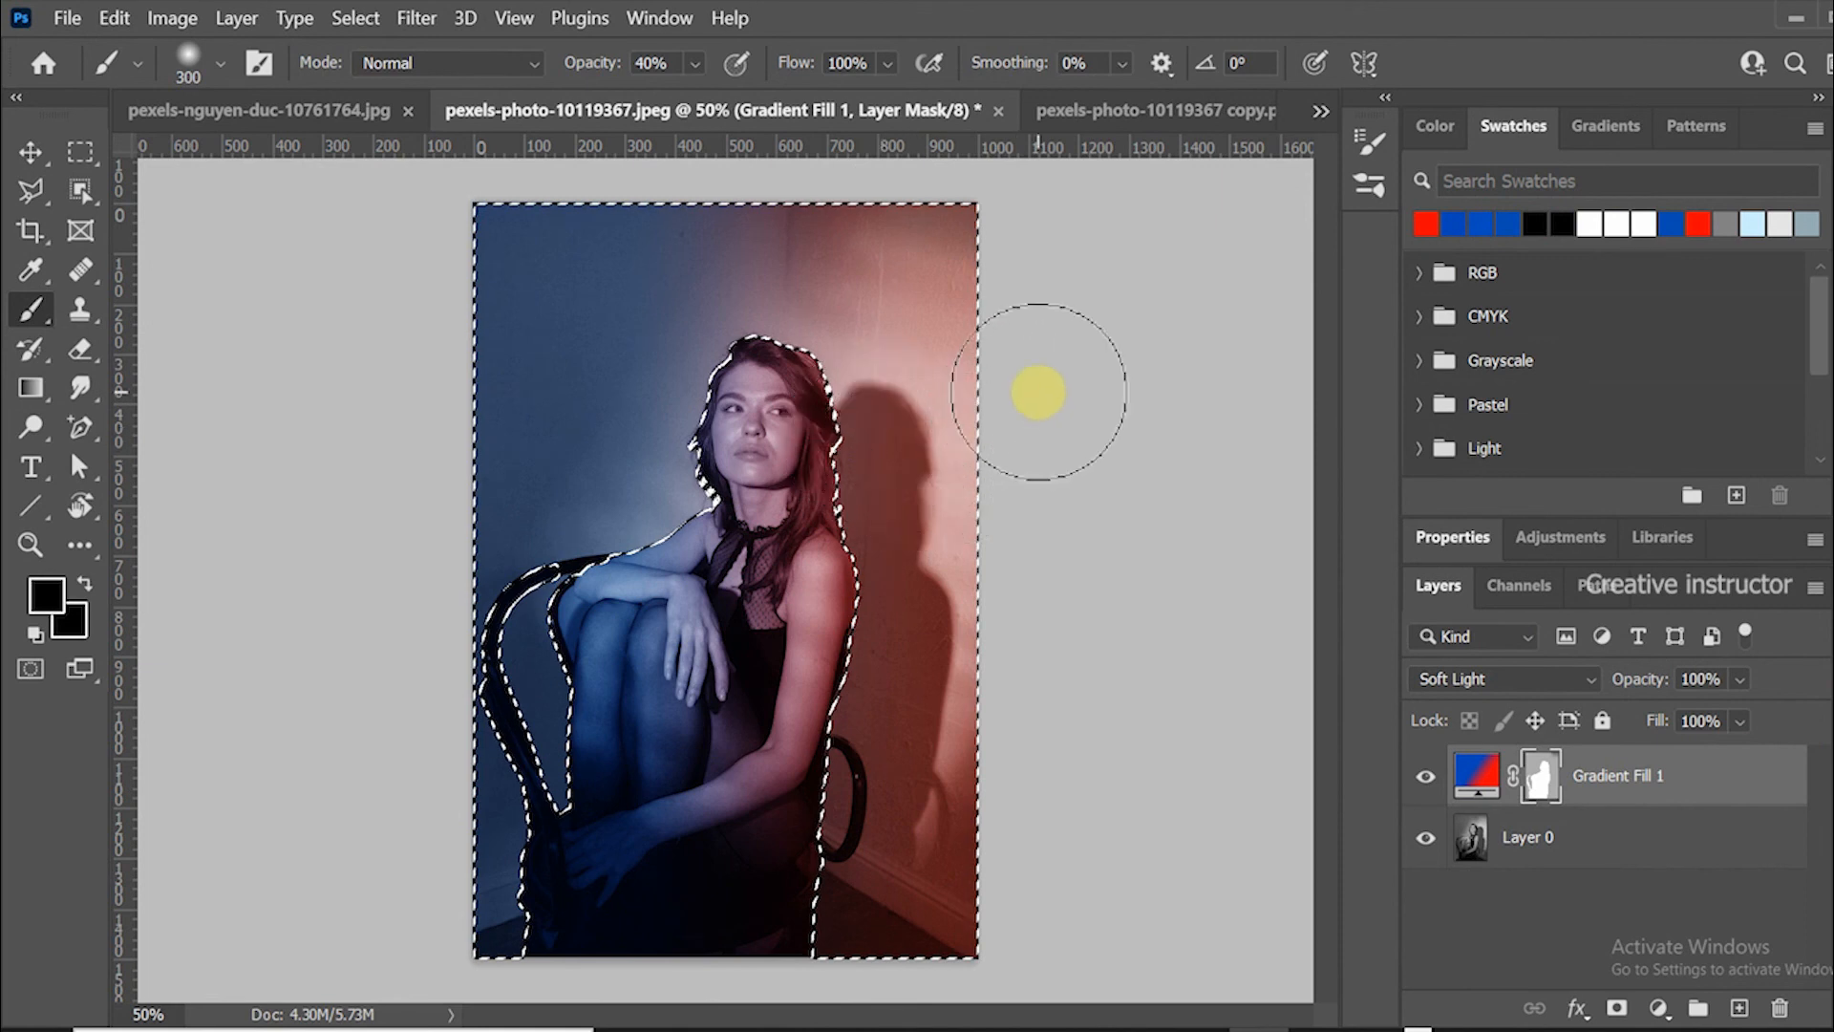
Step: Remove the selection, switch back to the Move tool and deselect the layers
click(349, 21)
click(378, 75)
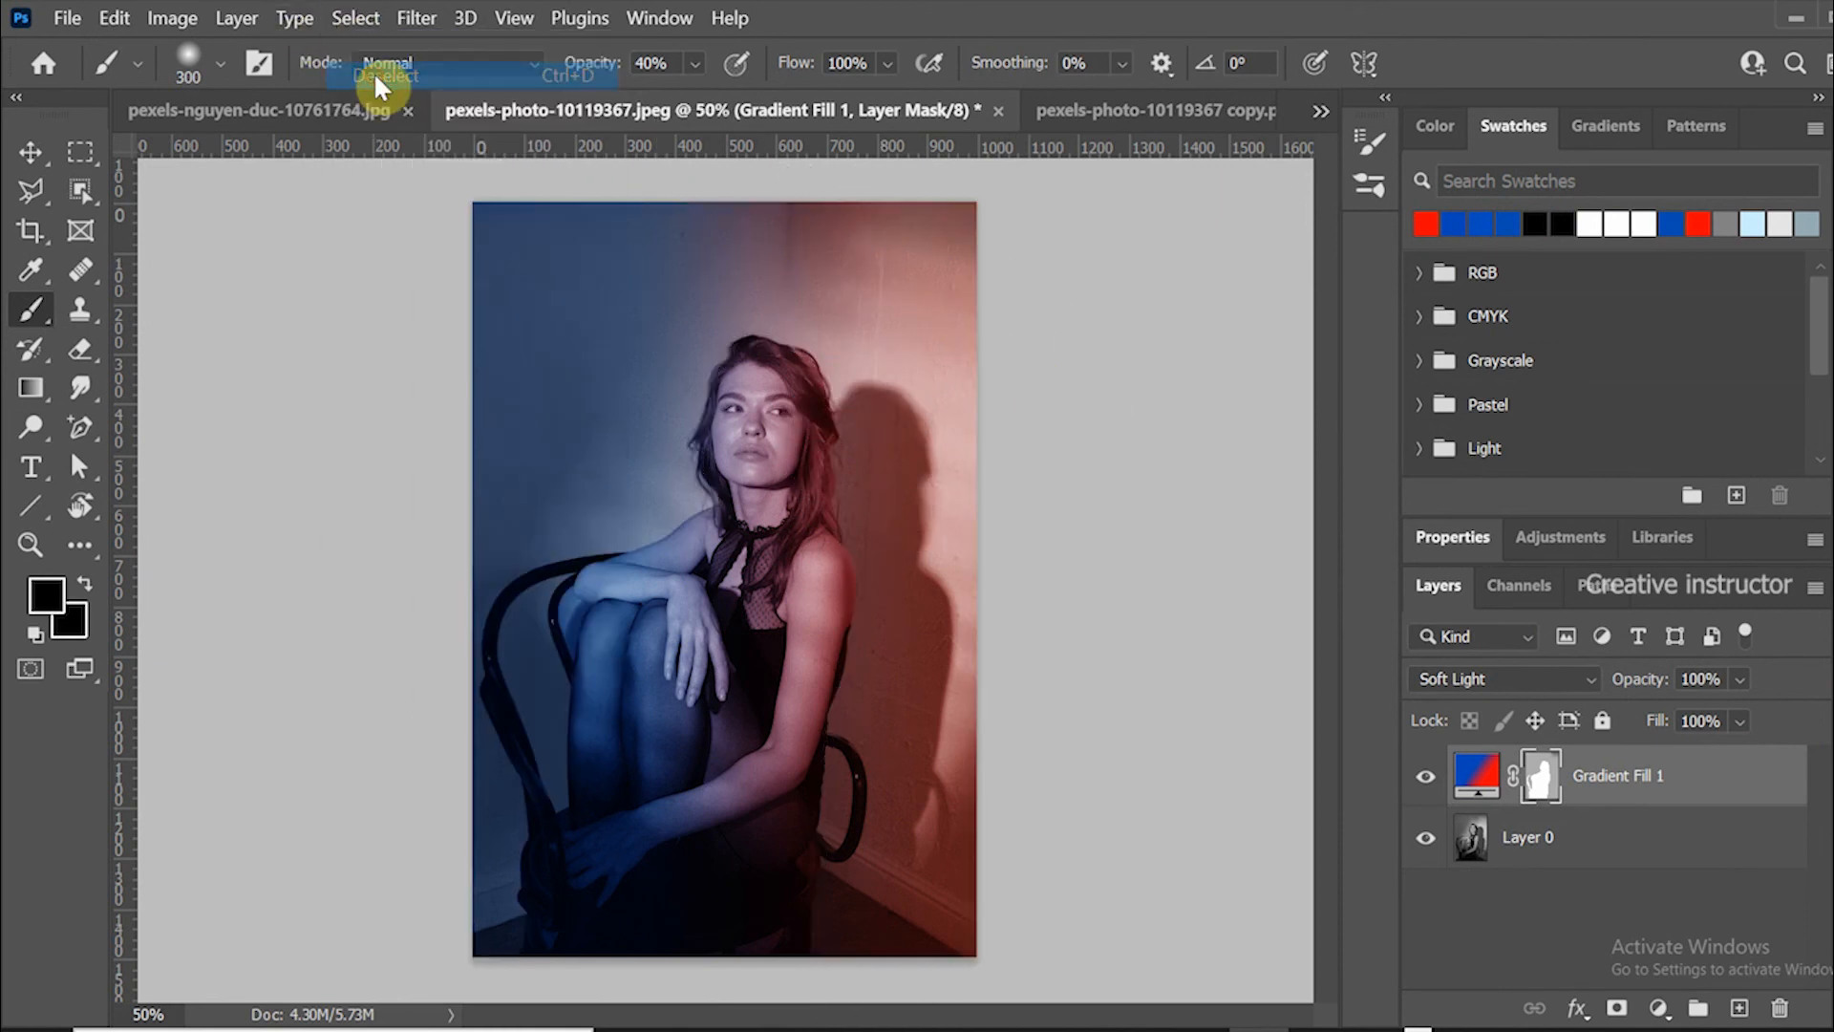
click(28, 156)
click(1075, 379)
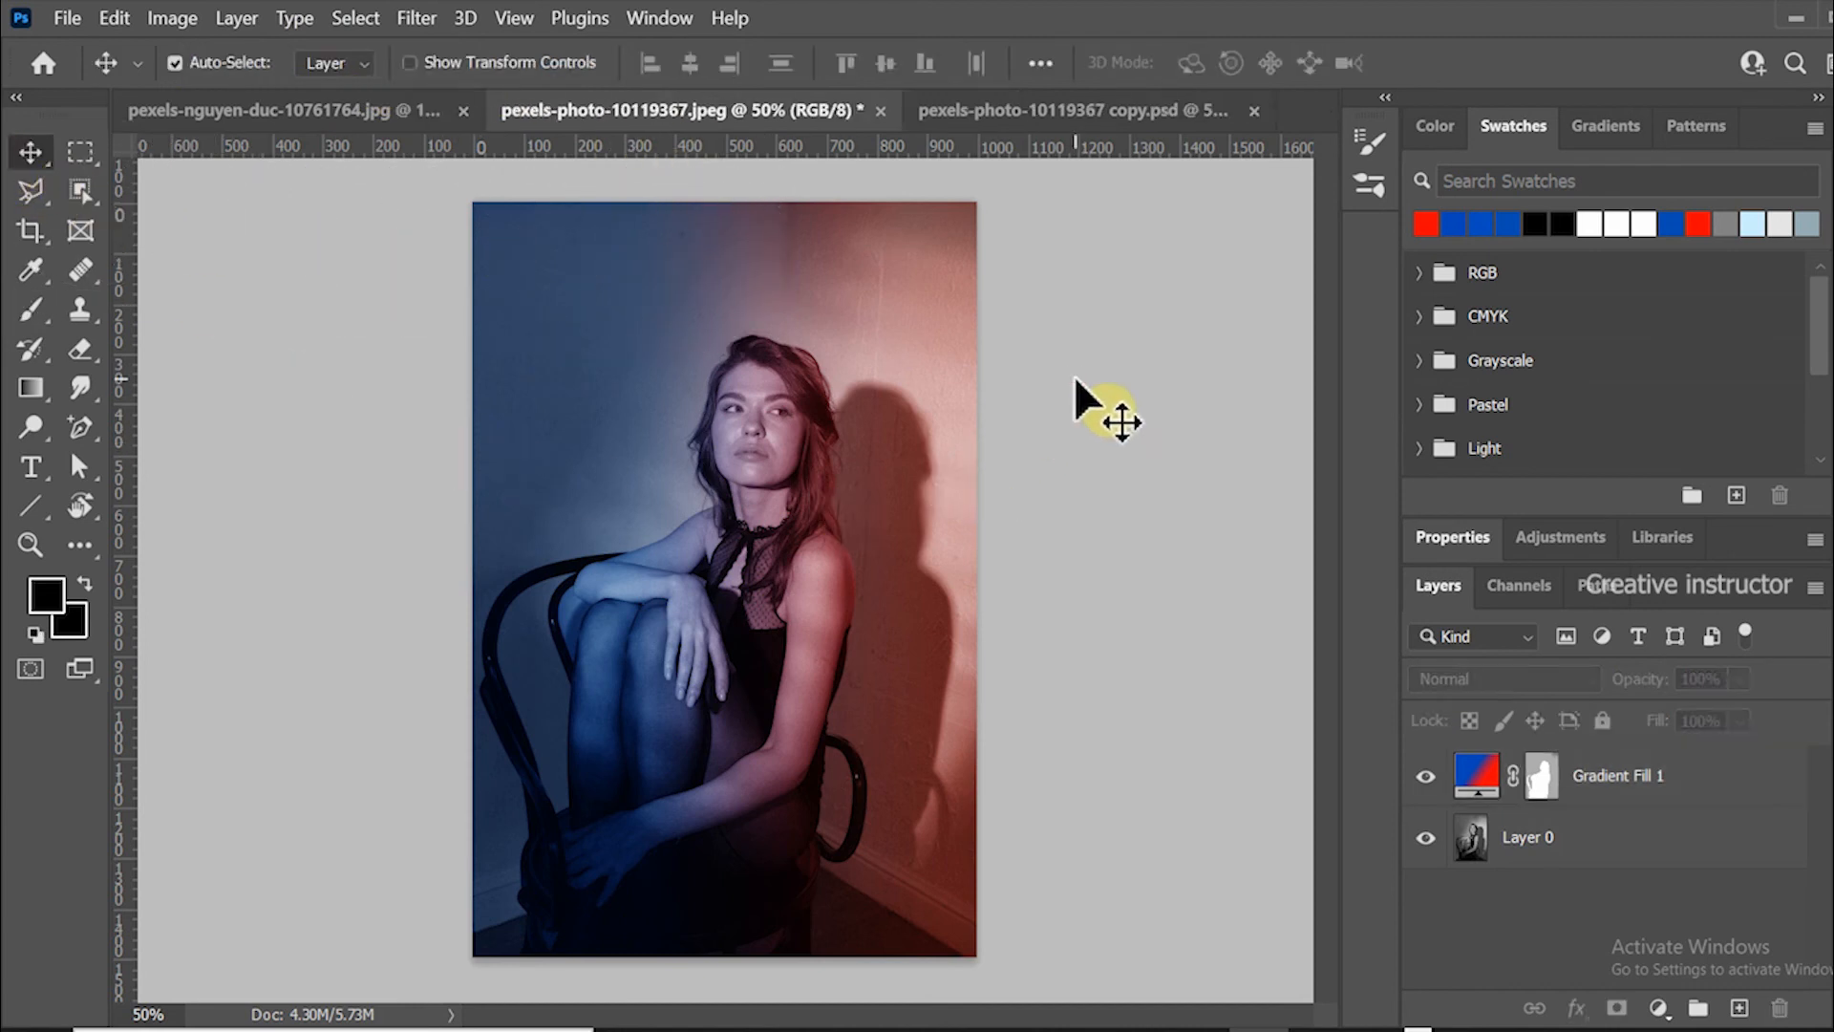